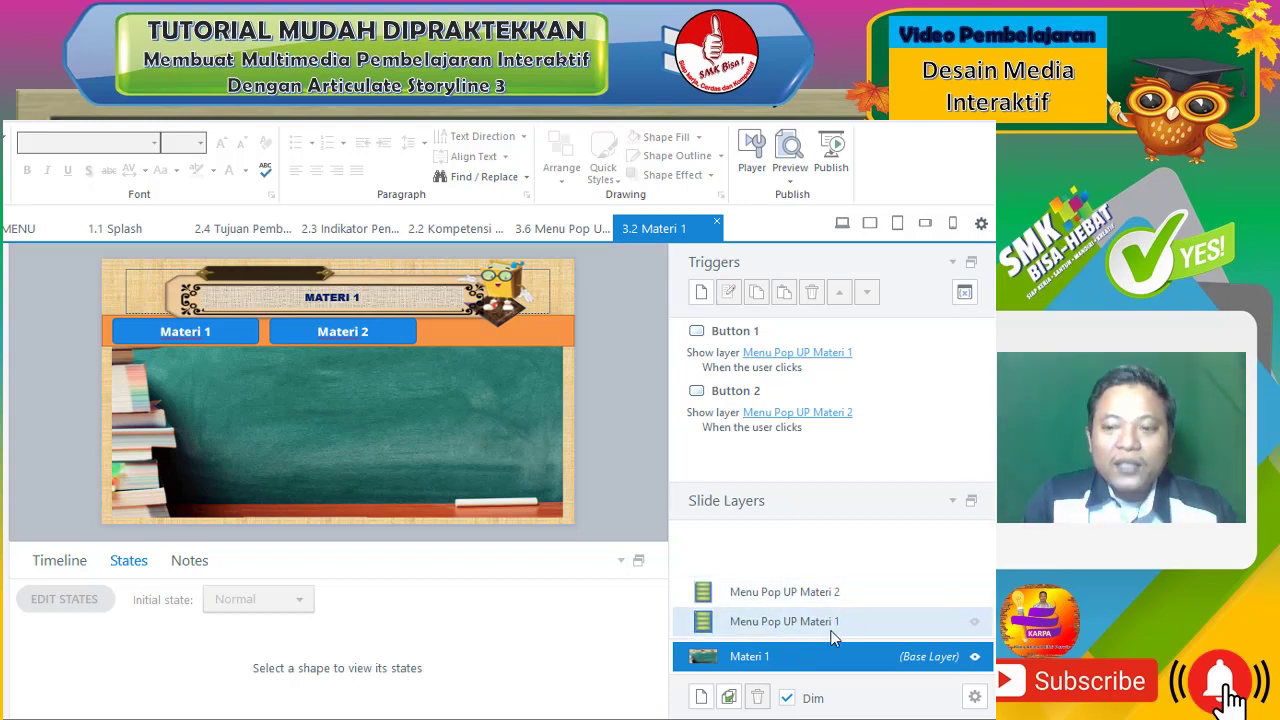
Examine the states of the Isi Materi 1.1.a and 1.1.b buttons and the Materi 2 button's states and trigger on the base layer
click(765, 621)
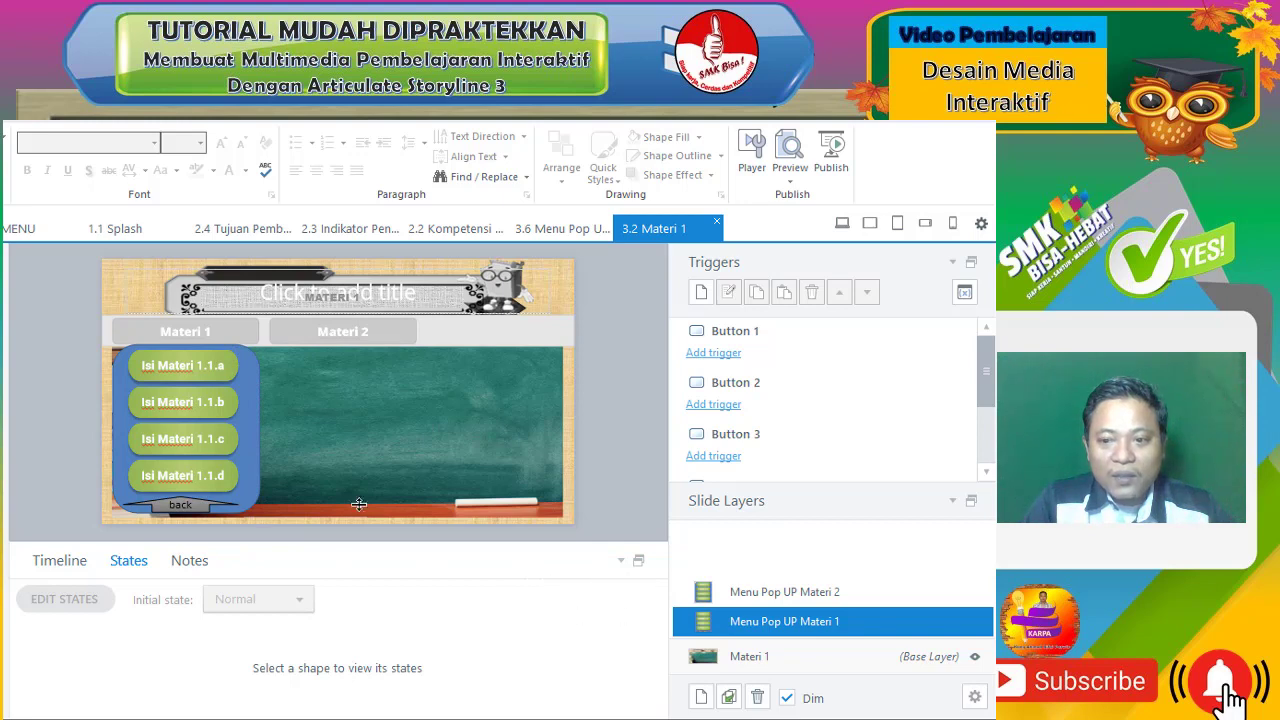
click(191, 373)
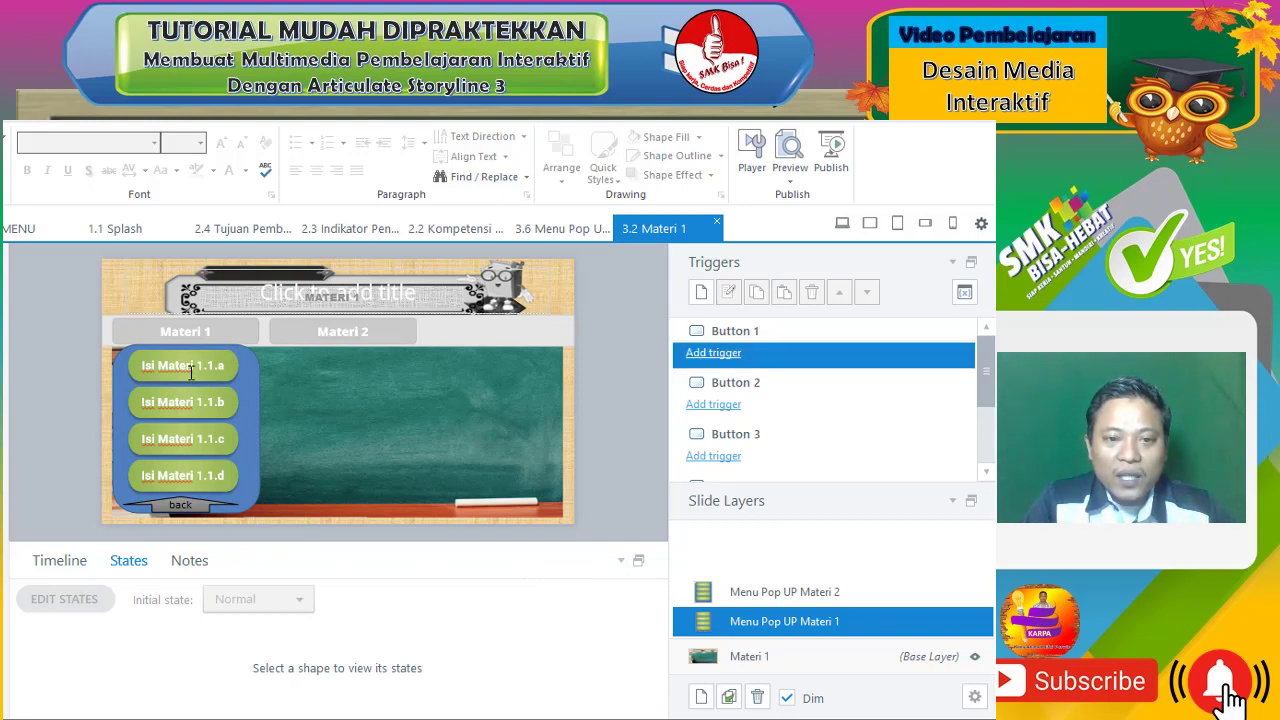
click(191, 373)
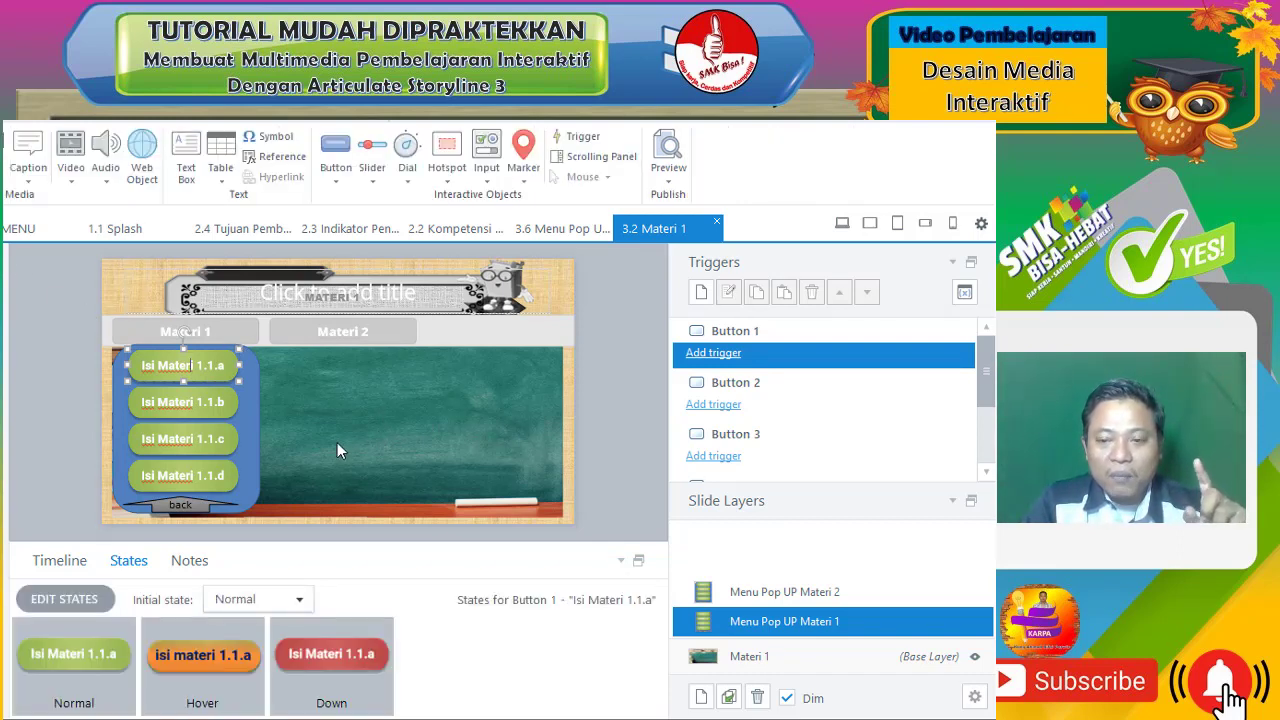
click(218, 400)
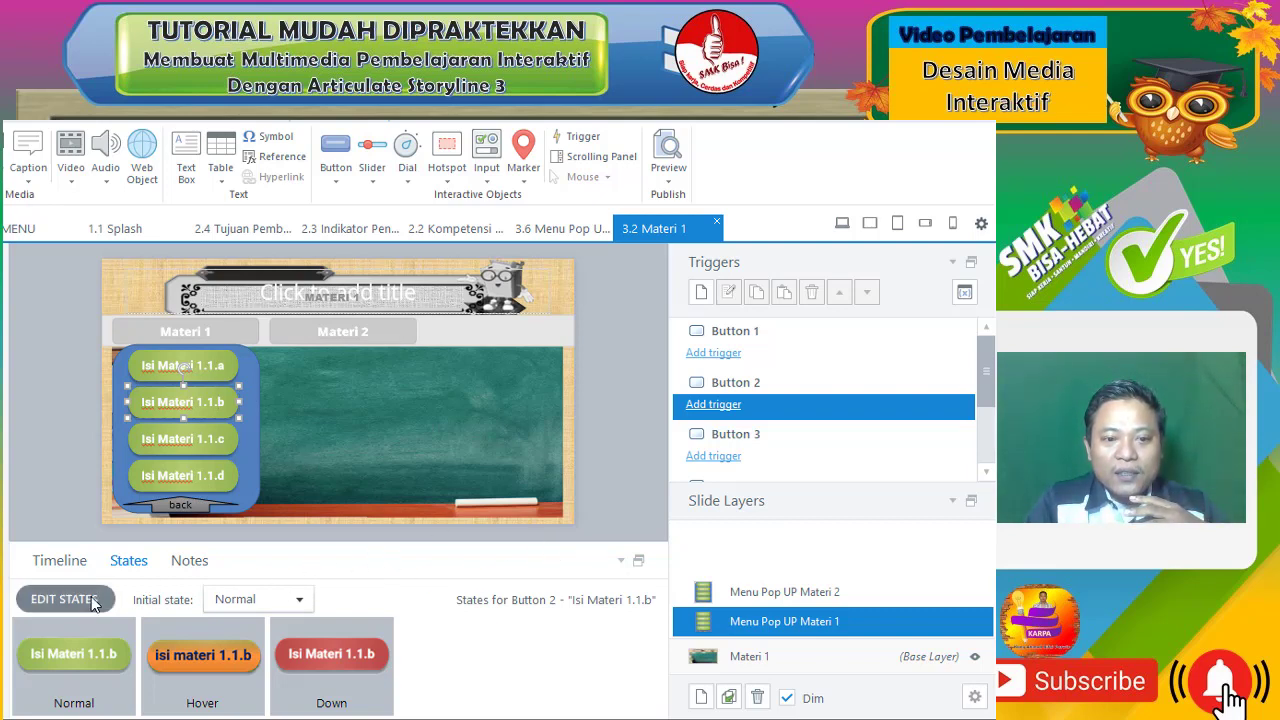
click(750, 657)
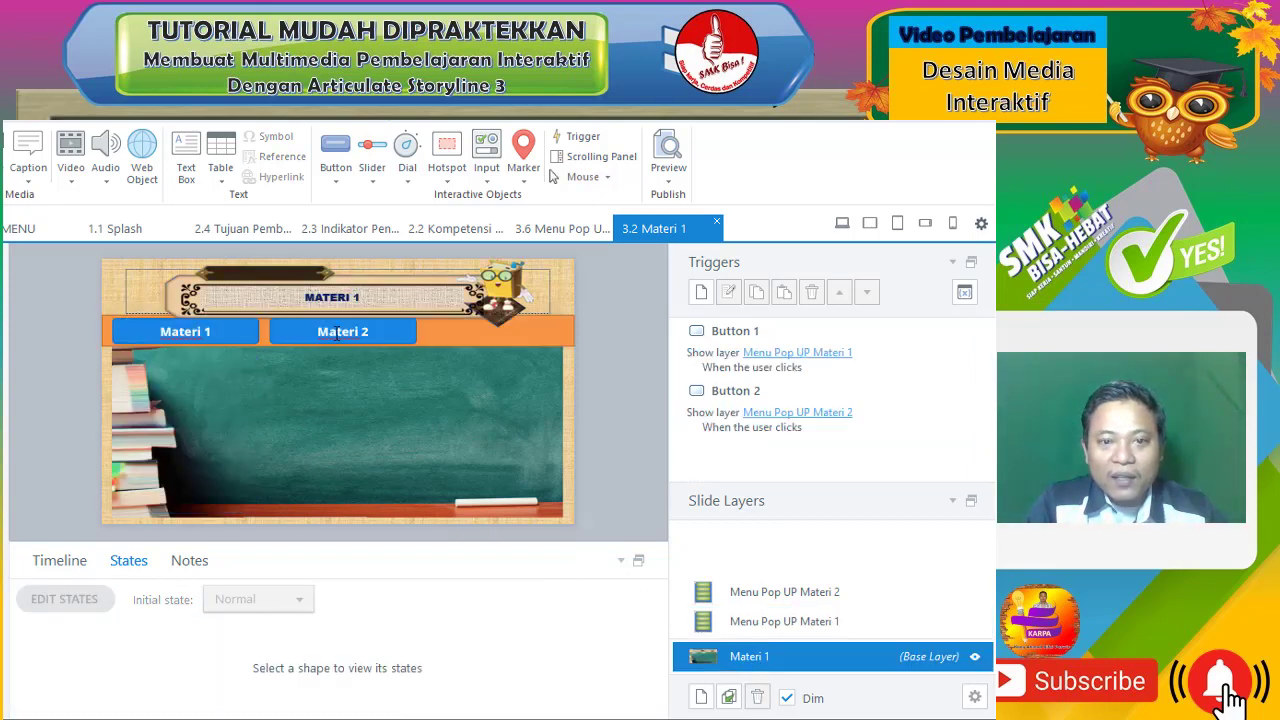
click(336, 336)
shift+click(187, 340)
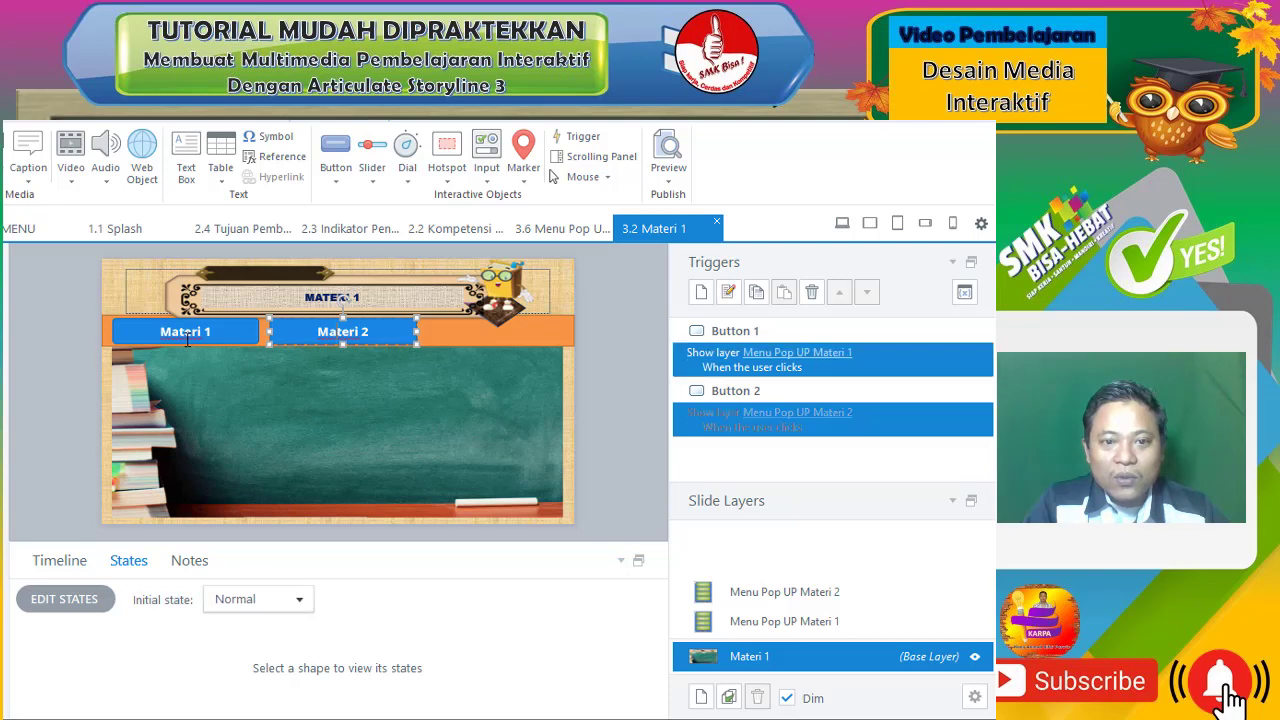
click(336, 331)
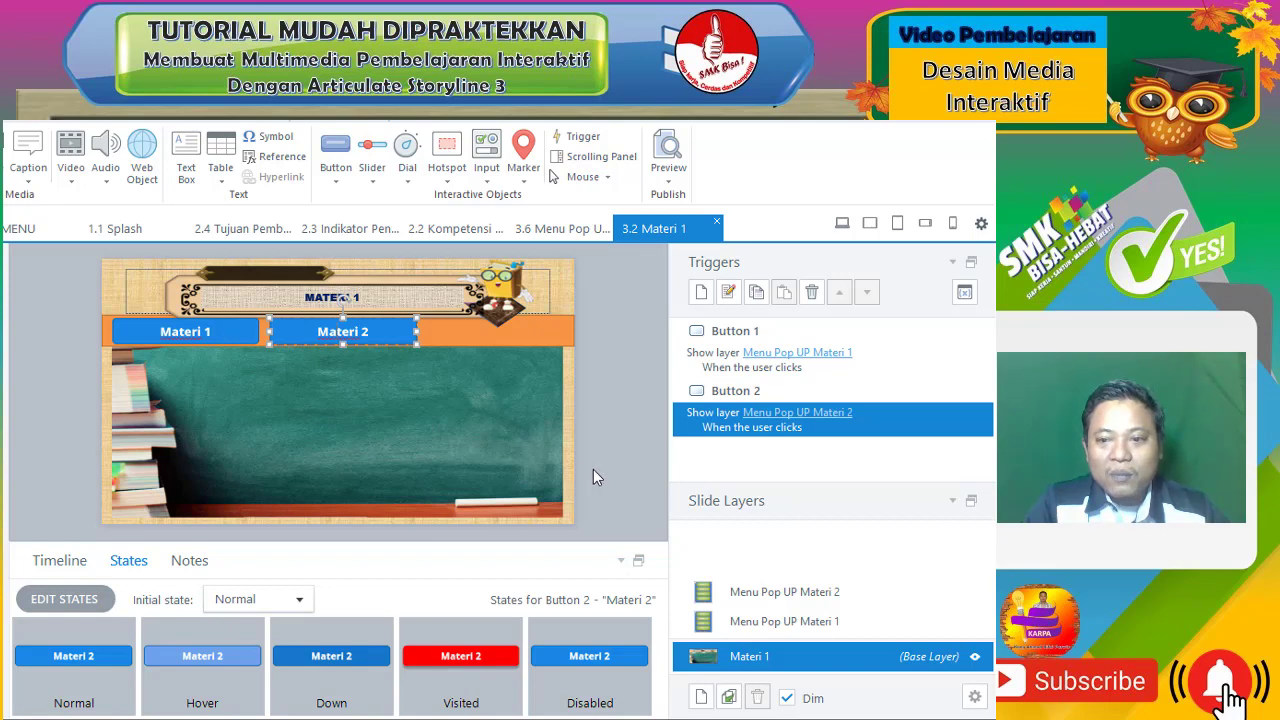
Compare the contents of the Menu Pop UP Materi 1 and Menu Pop UP Materi 2 layers
click(795, 627)
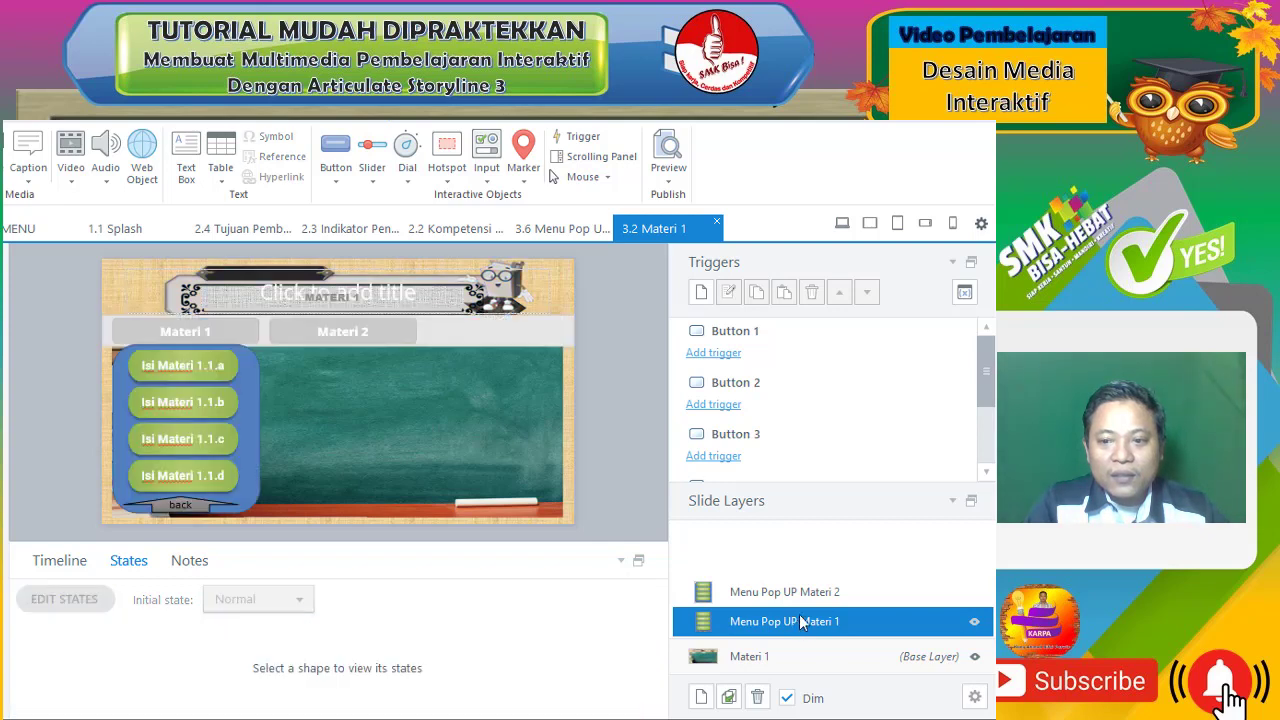
click(796, 600)
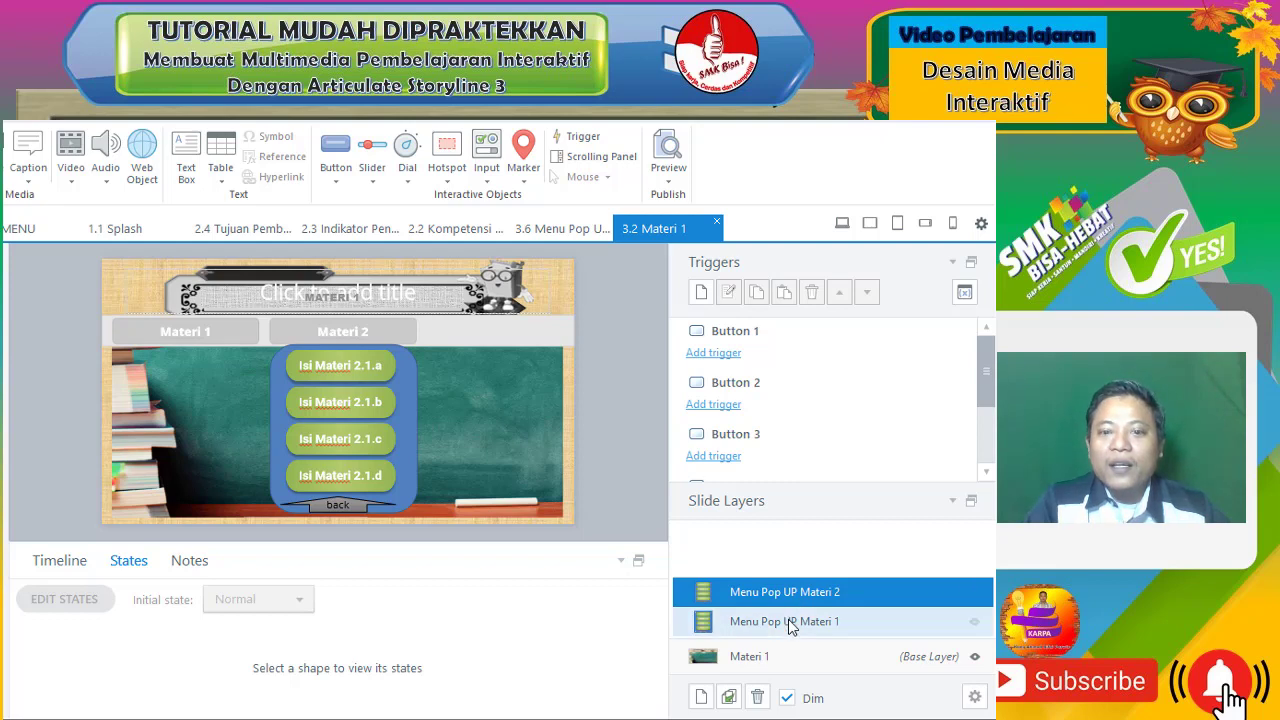
click(790, 622)
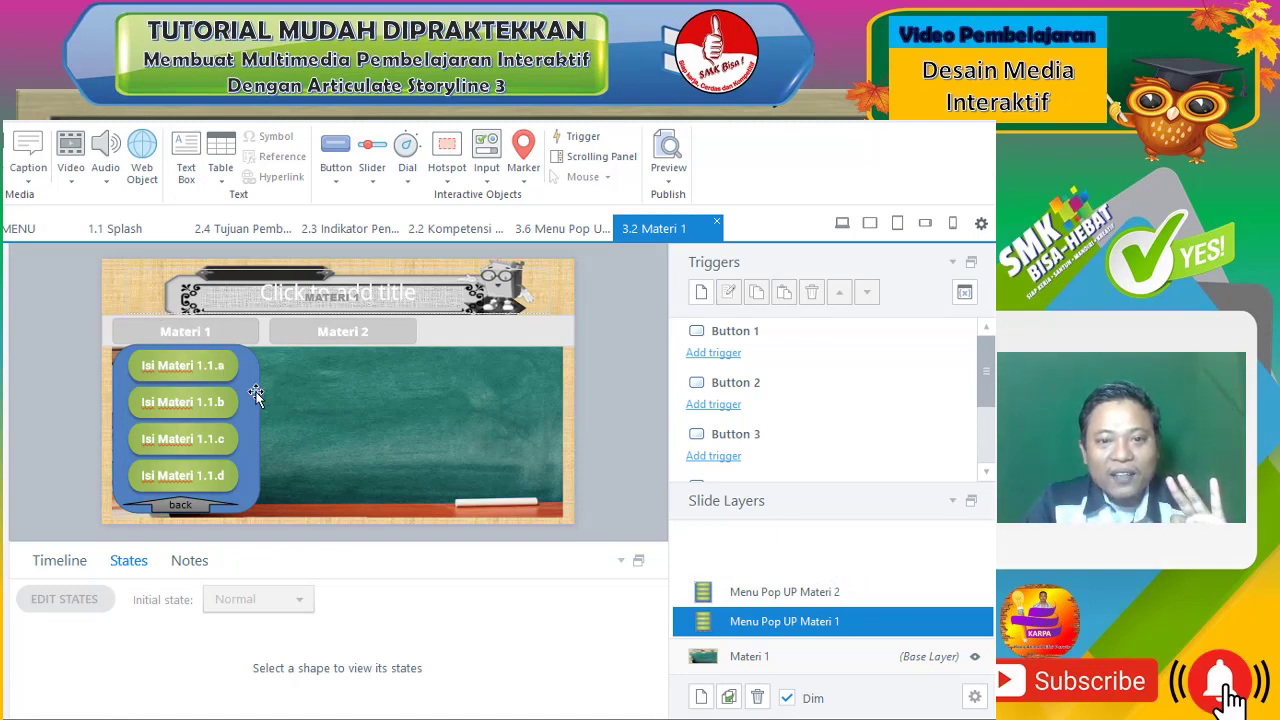
click(213, 466)
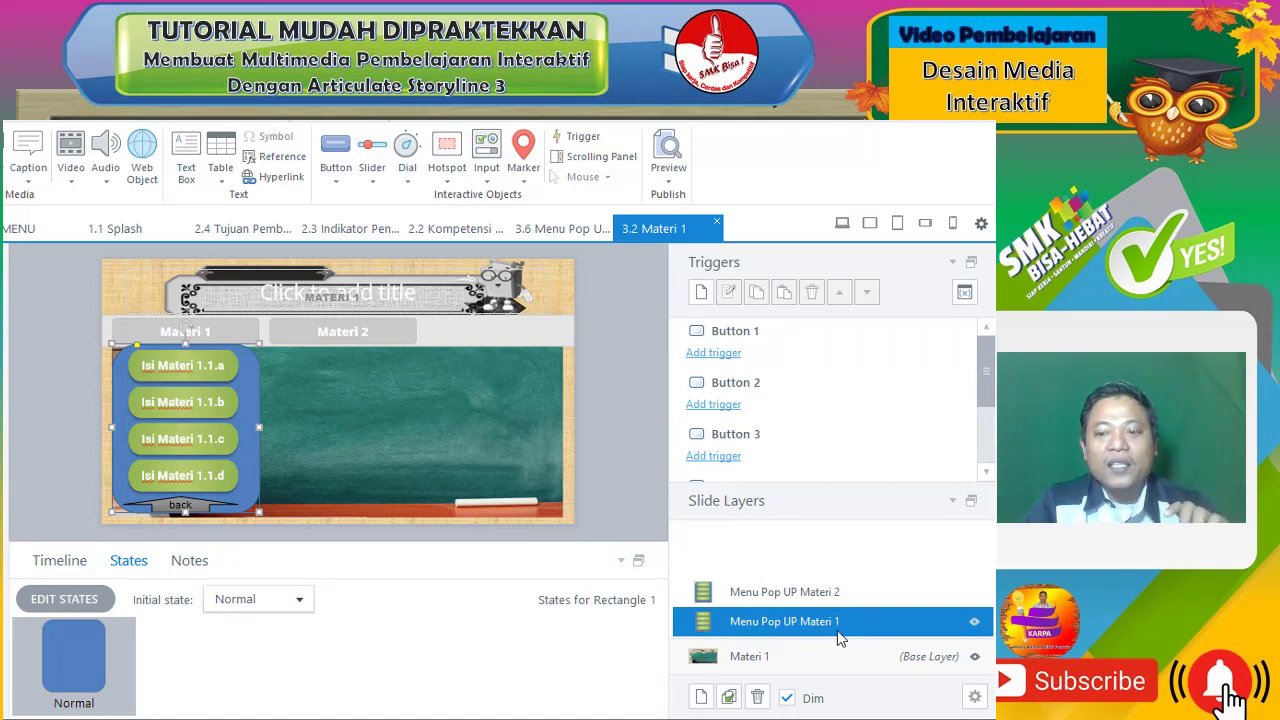
click(803, 598)
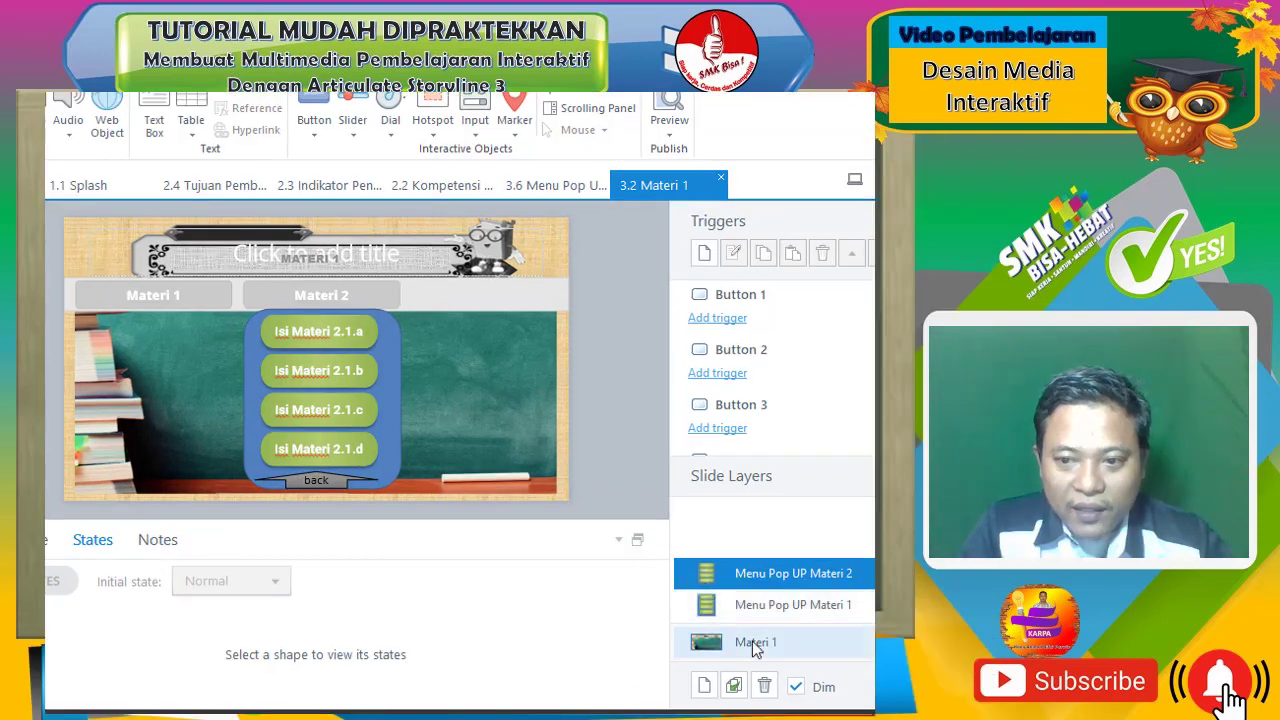
Add a button about 192 × 40 px to the Materi 1 base layer beside the Materi 2 button and label it "Materi 3"
click(742, 640)
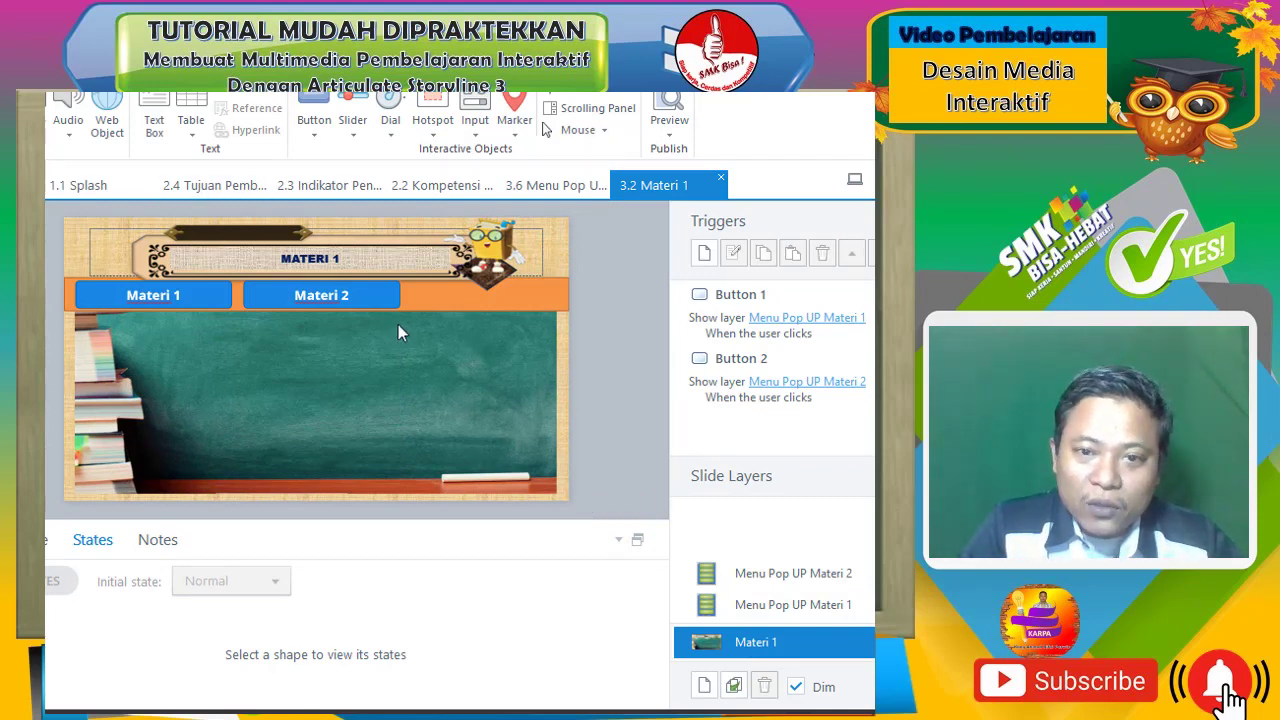
click(313, 120)
click(394, 244)
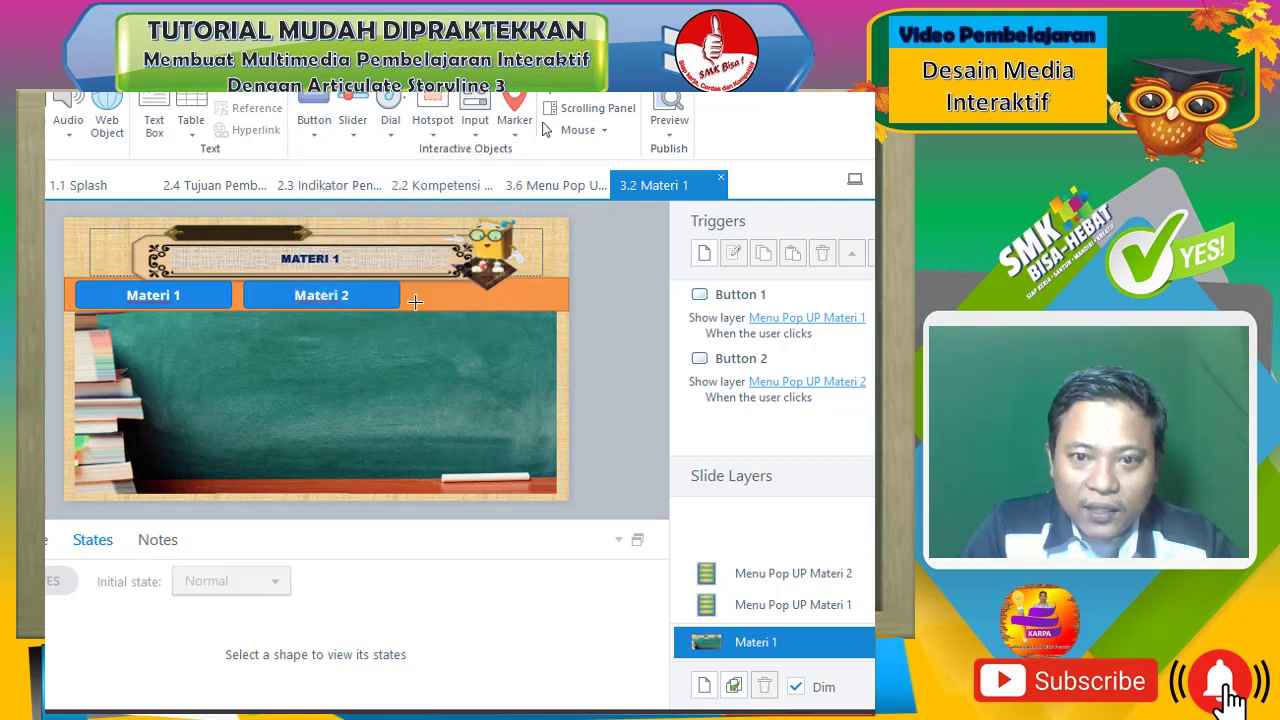
drag(422, 288, 557, 315)
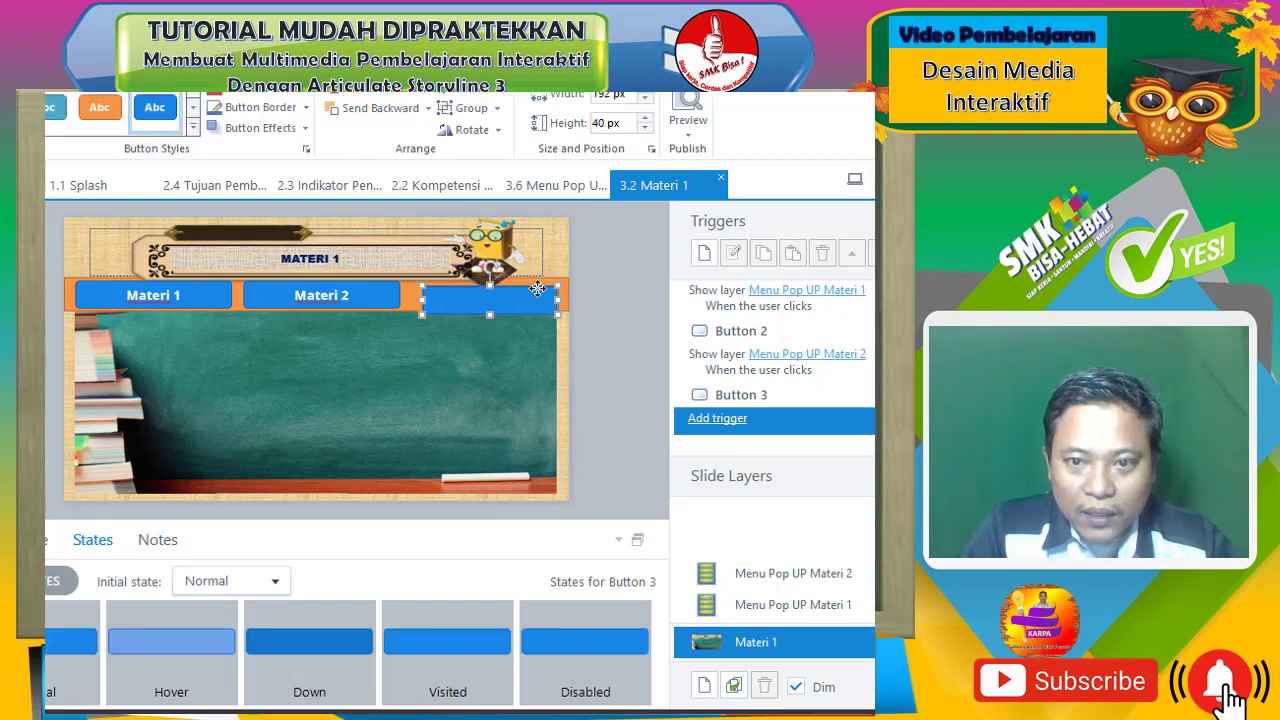
drag(537, 289, 537, 284)
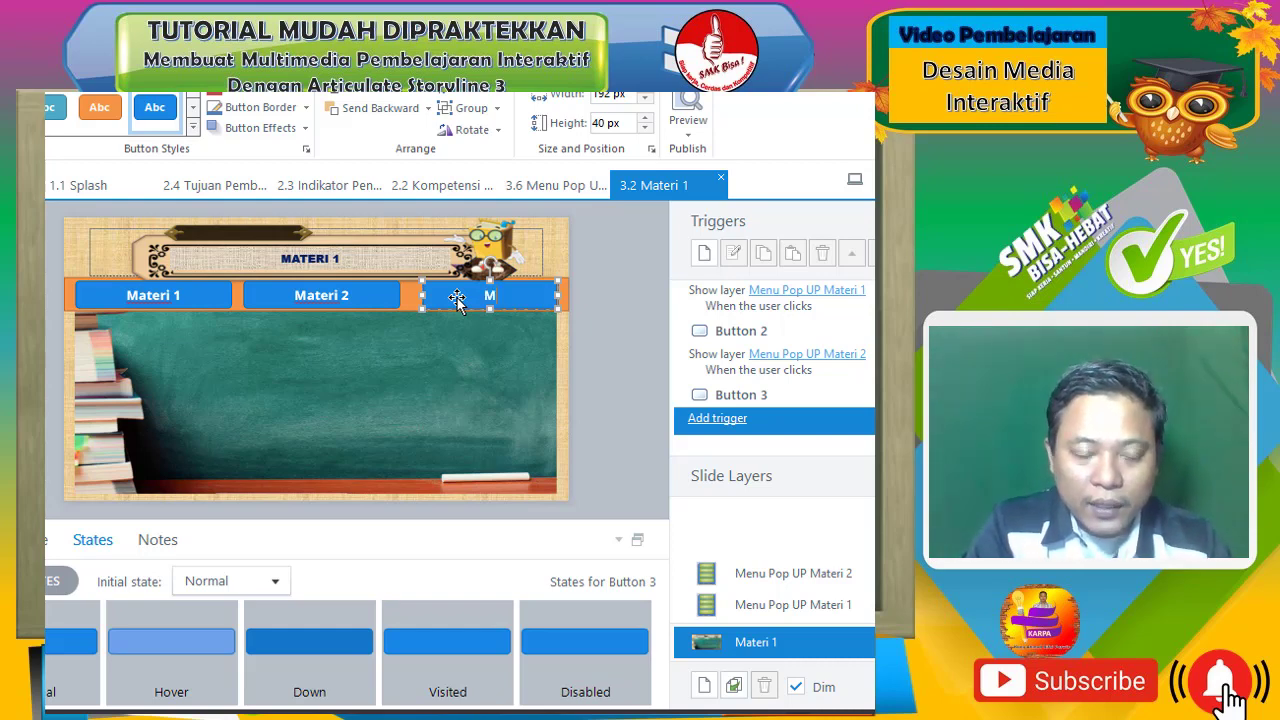
text(ateri)
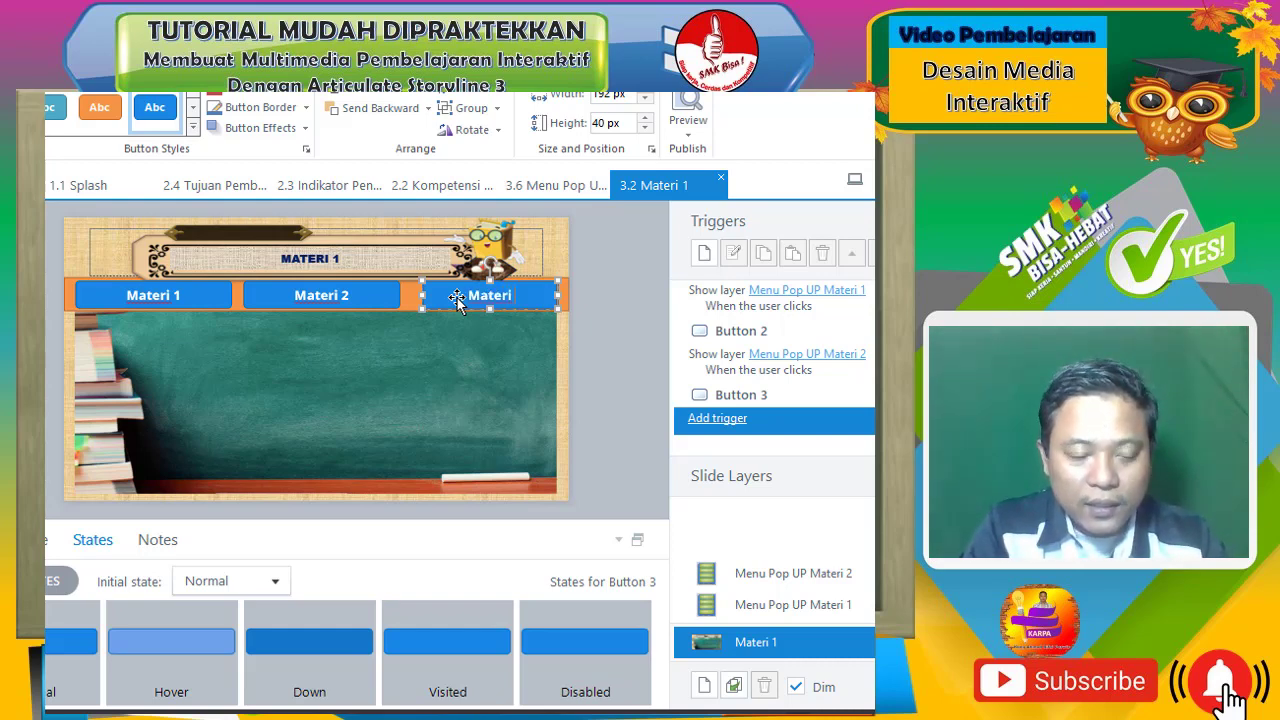
text( 3)
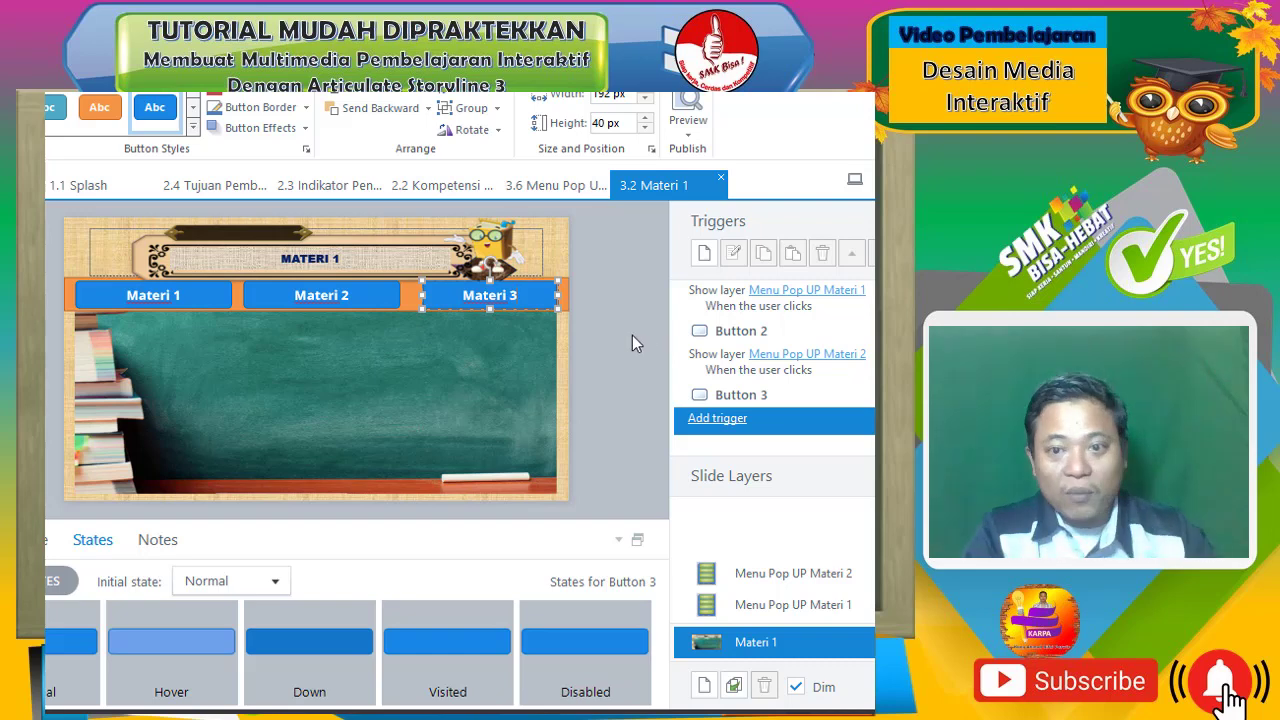
click(785, 689)
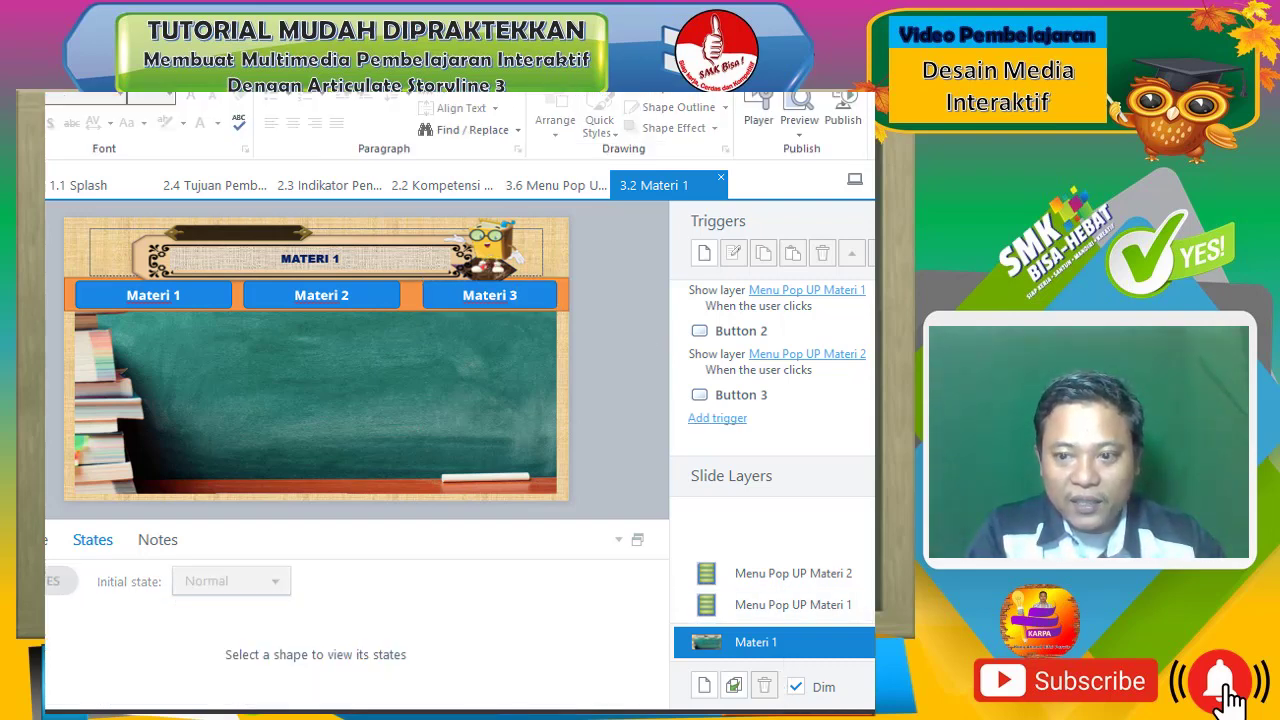
Duplicate the Menu Pop UP Materi 2 layer and name the copy "Menu Pop UP Materi 3"
click(848, 584)
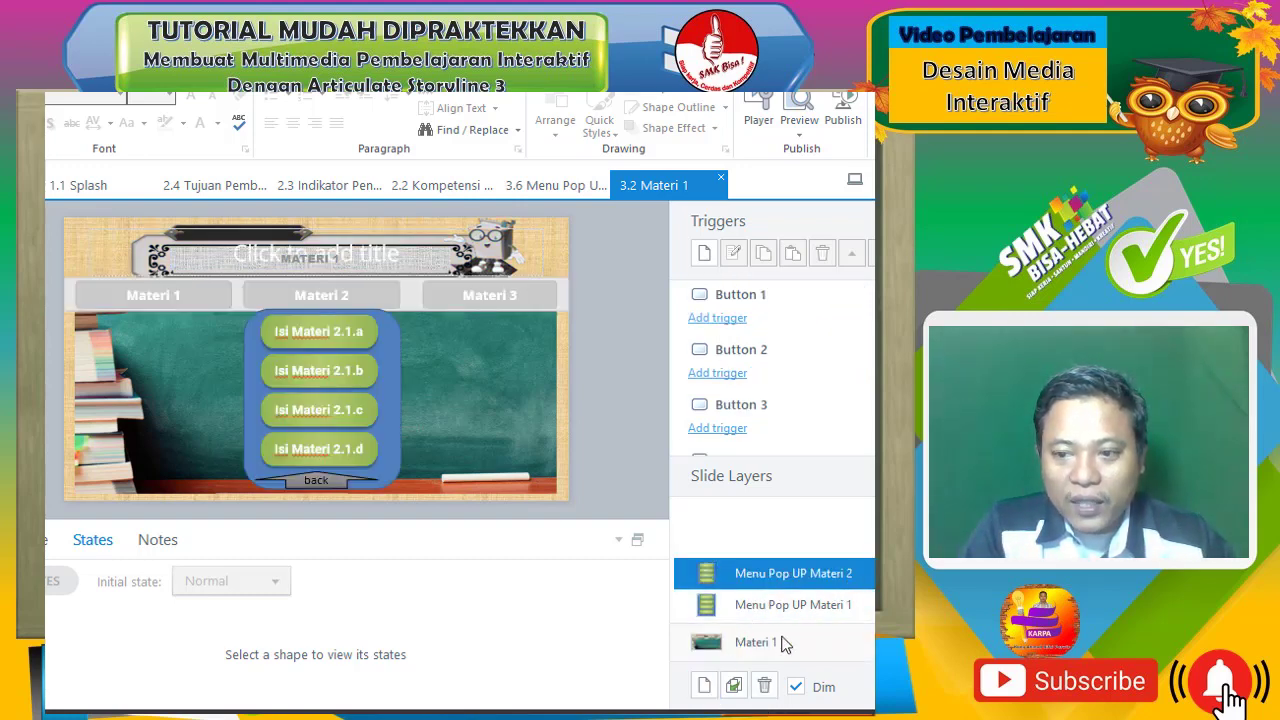
right_click(799, 575)
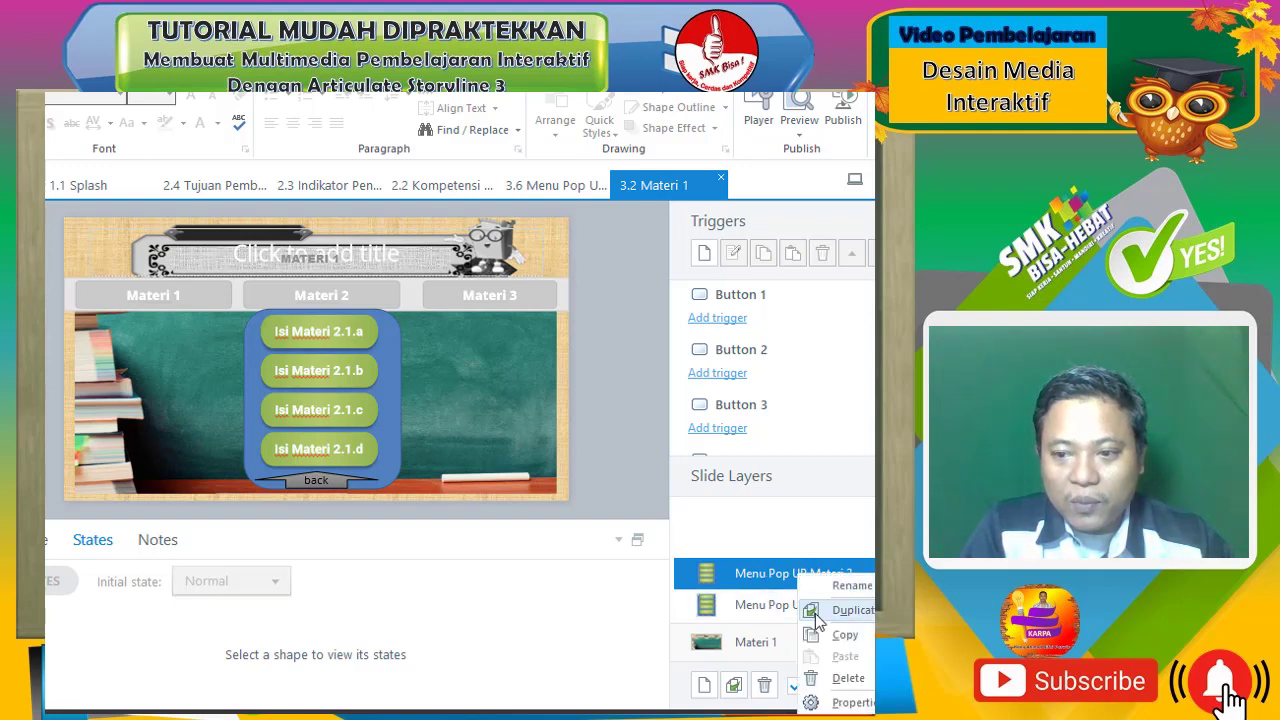
click(815, 613)
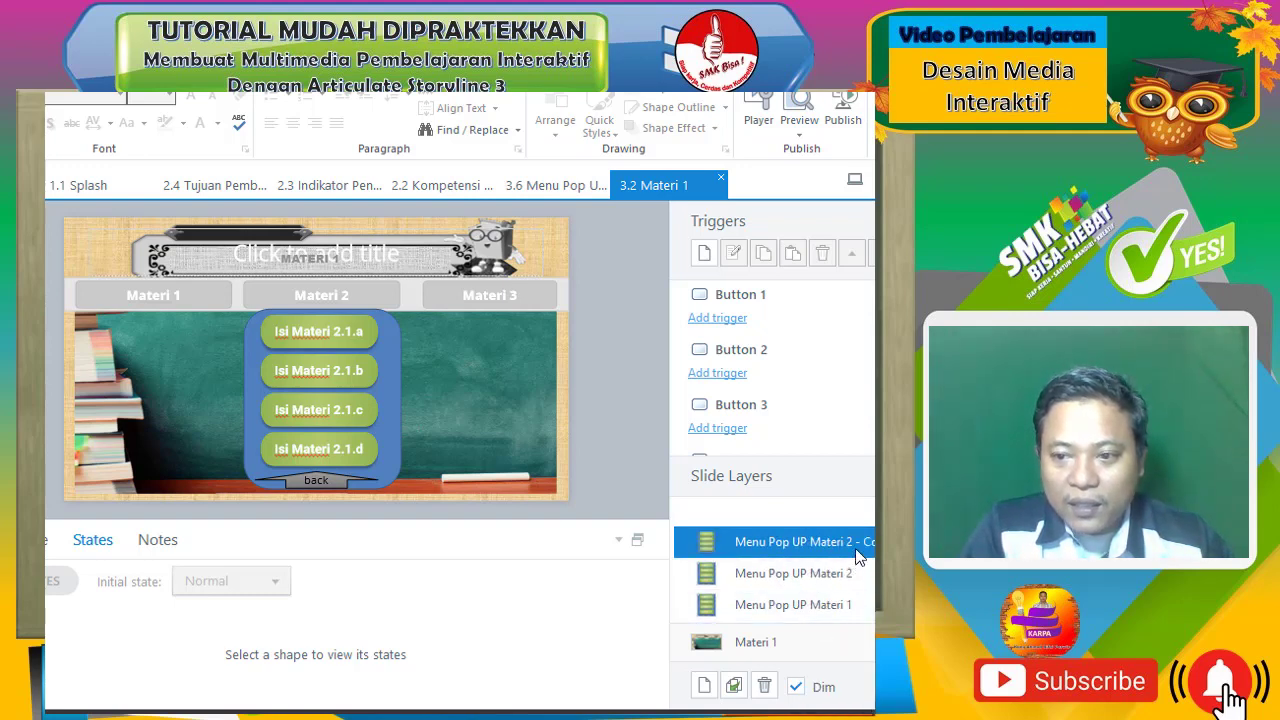
double_click(857, 553)
drag(862, 543, 875, 543)
text(3)
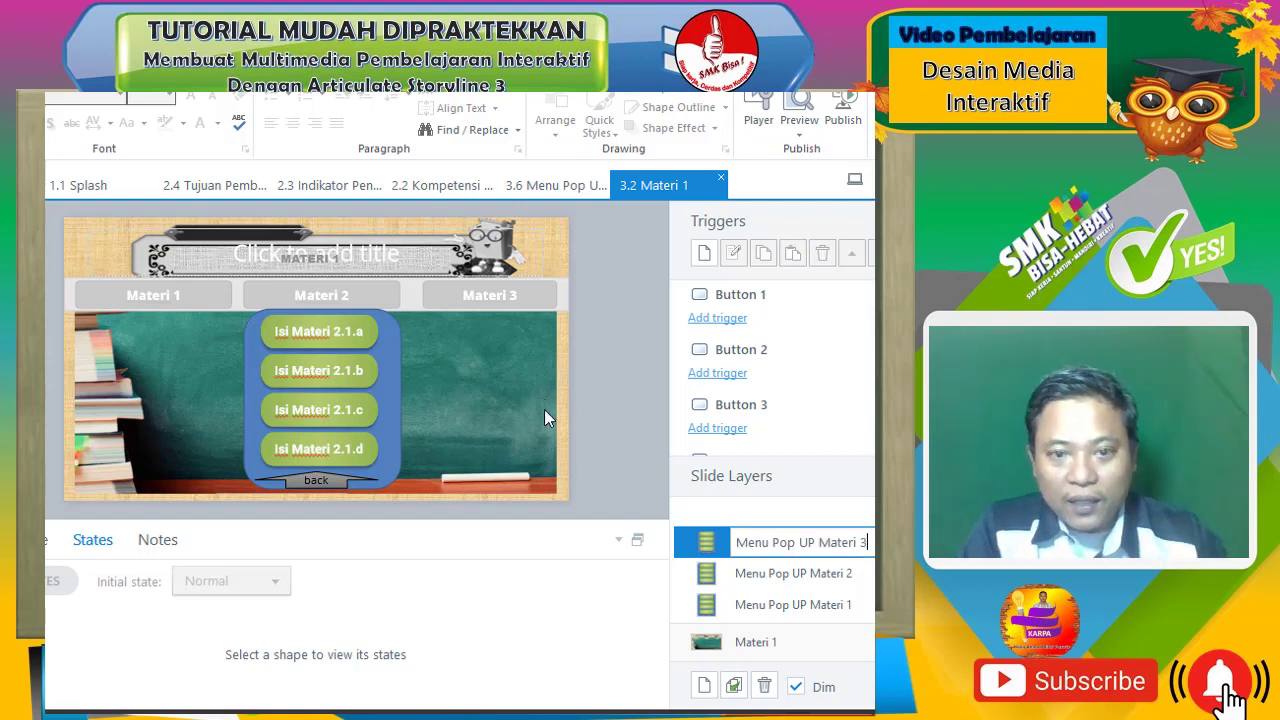
key(Return)
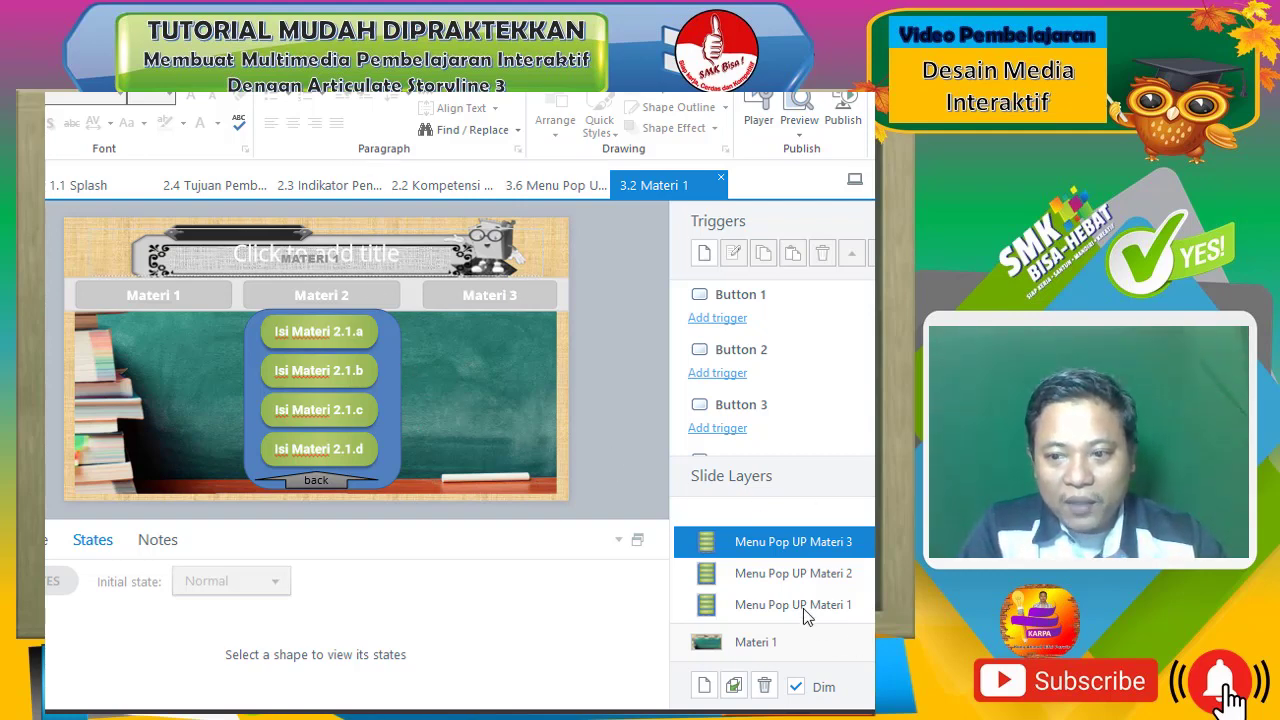
Move the blue panel, its four Isi Materi buttons and the back shape together to sit below the Materi 3 button
click(386, 370)
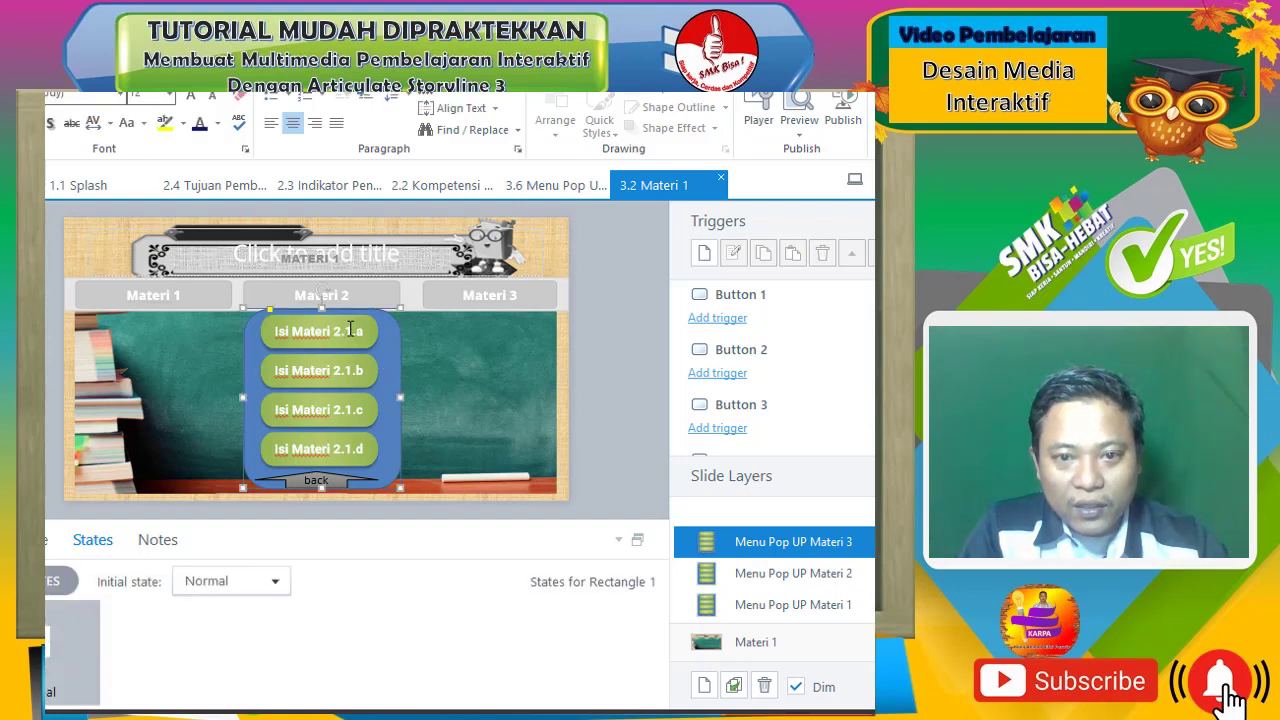
click(350, 332)
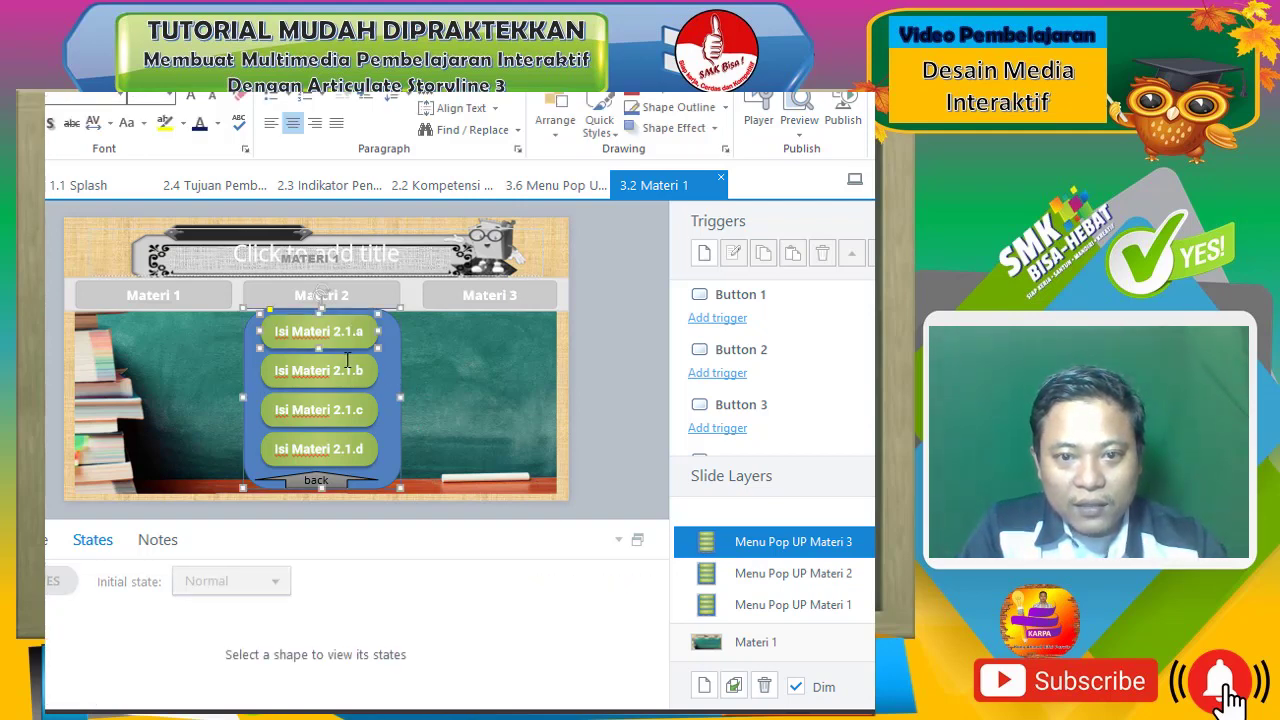
shift+click(347, 366)
shift+click(348, 406)
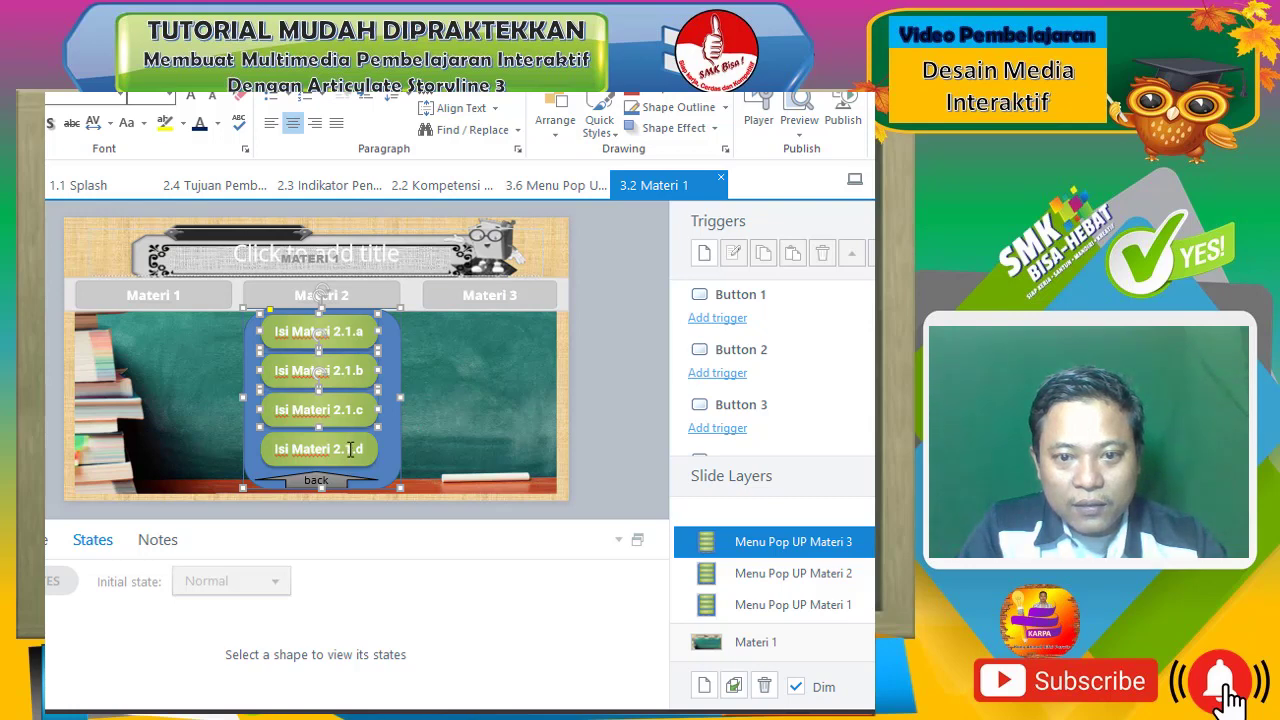
shift+click(350, 449)
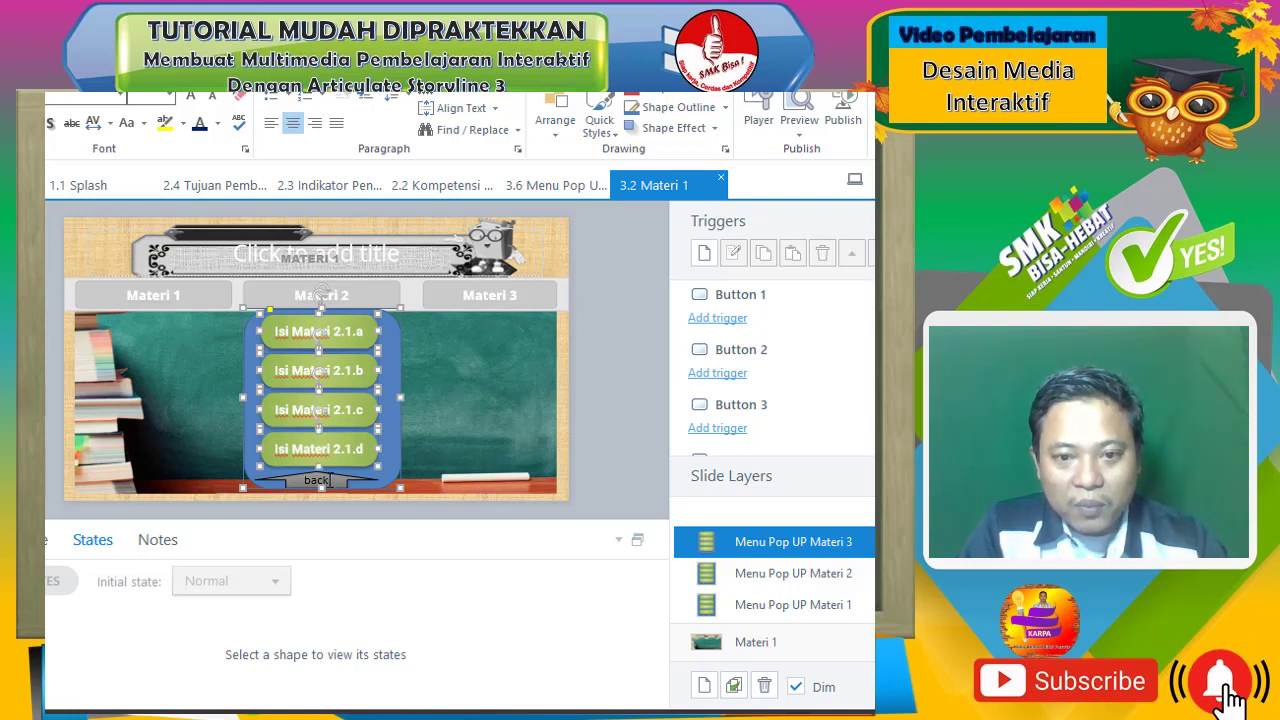
shift+click(337, 477)
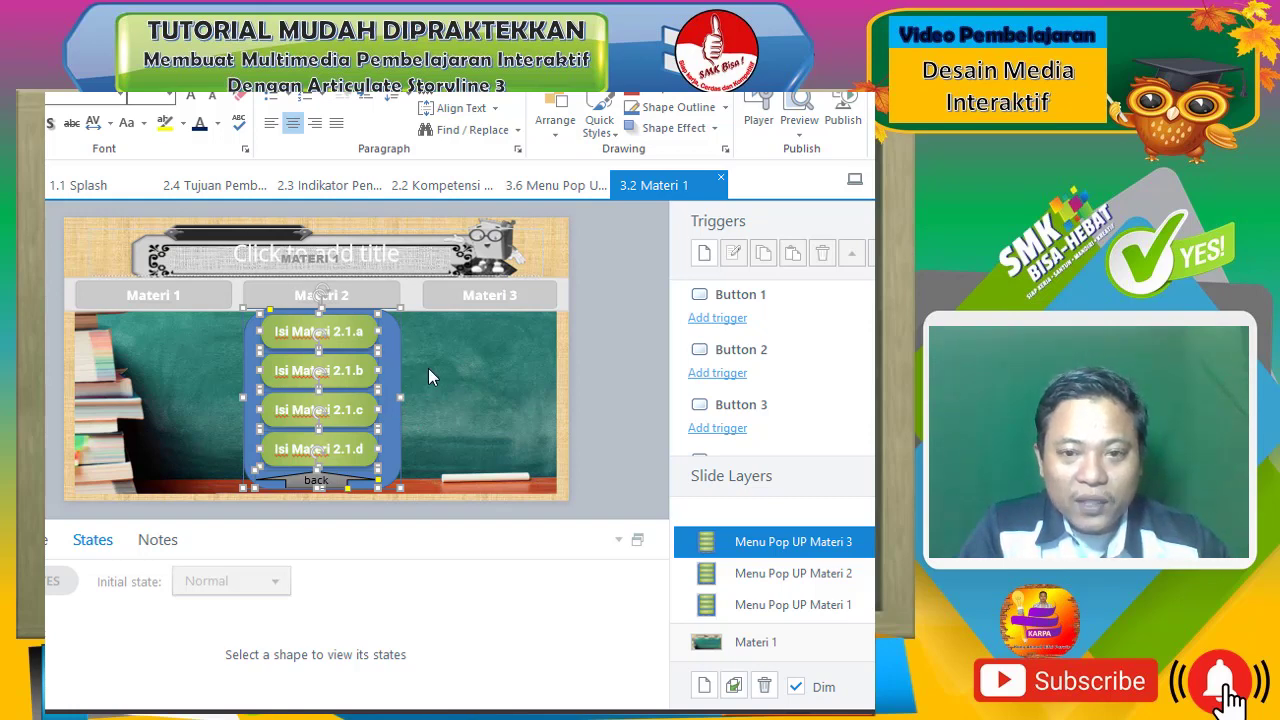
drag(393, 355, 558, 350)
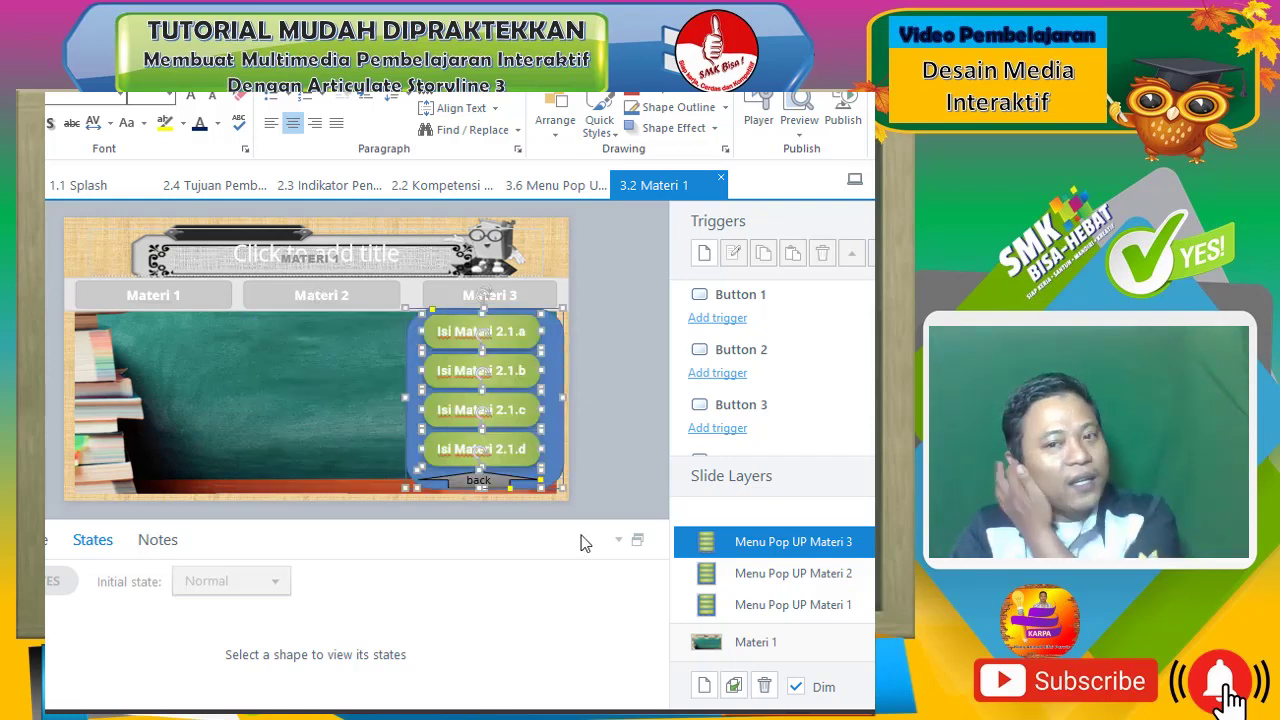
Relabel the first button of the Materi 3 pop-up menu as "Isi Materi 3.1.a"
click(506, 334)
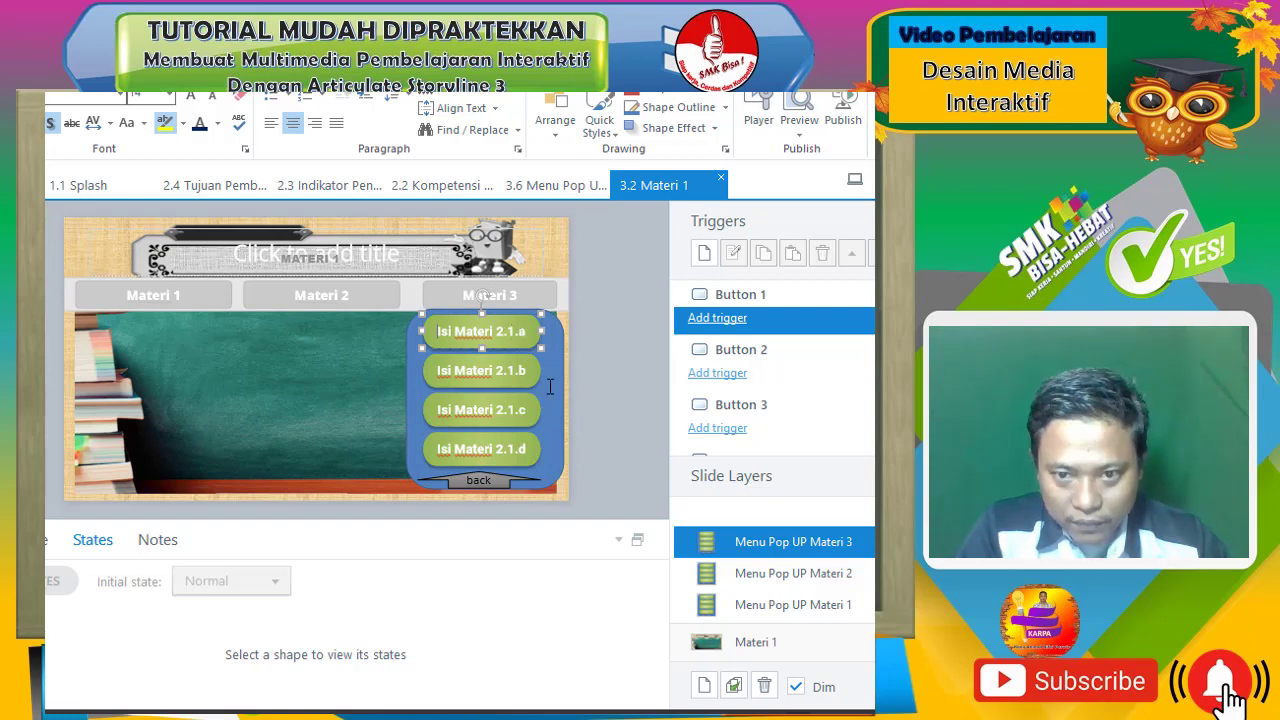
click(505, 332)
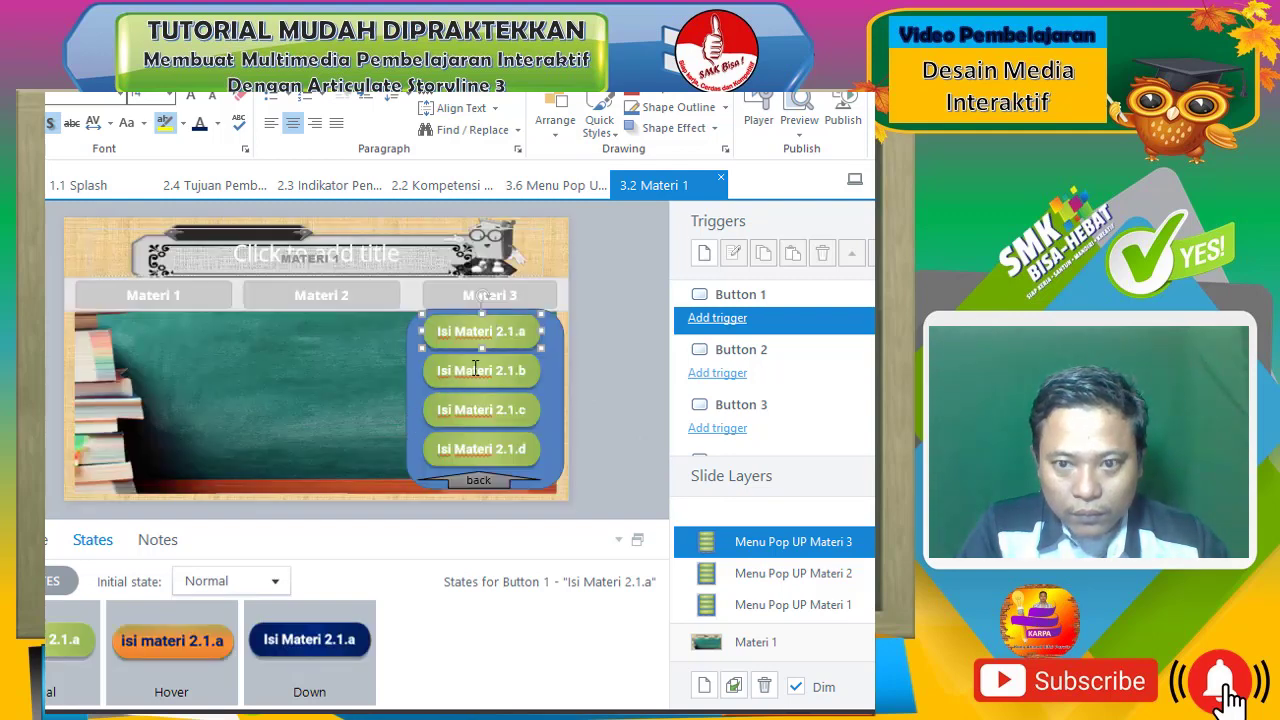
key(BackSpace)
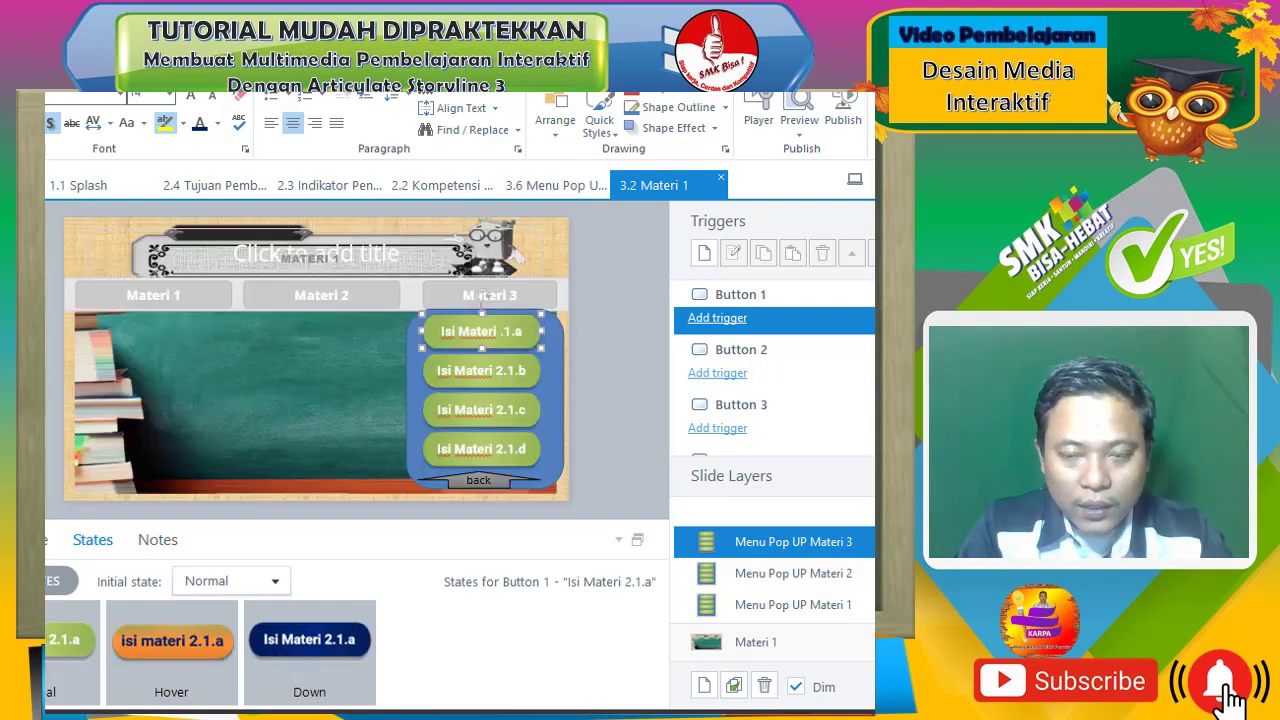
text(3)
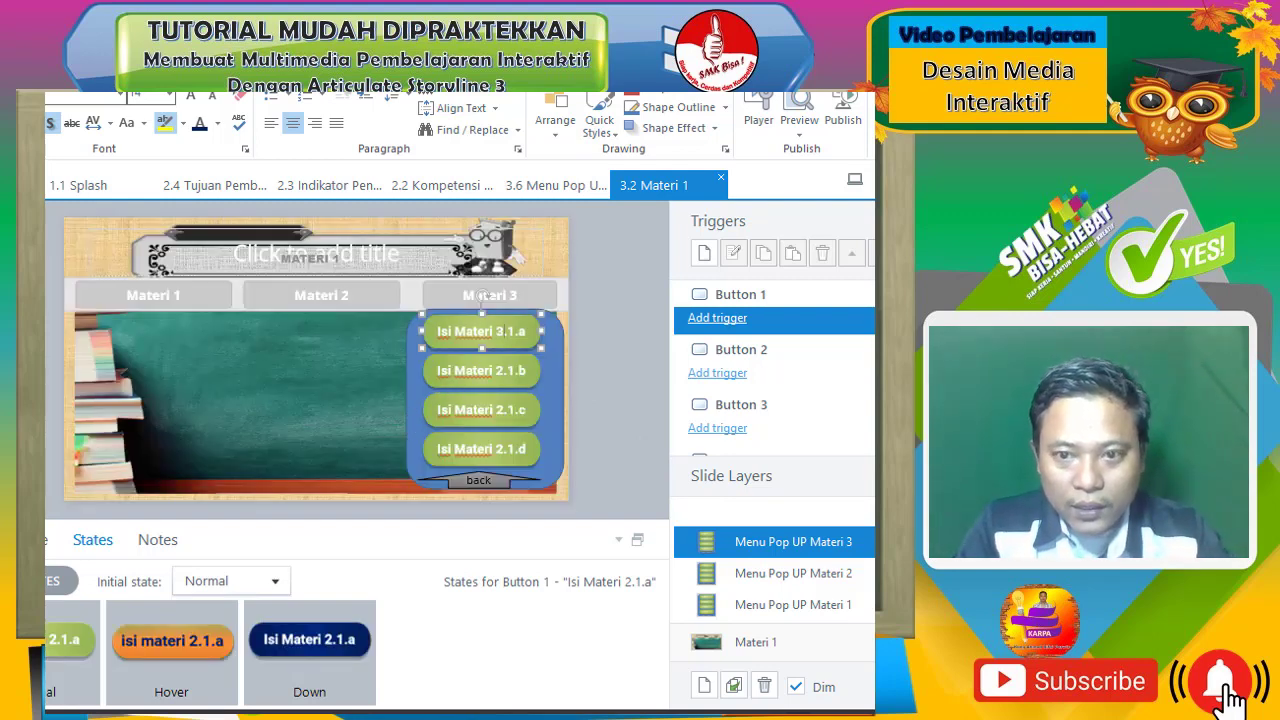
Relabel the second button of the Materi 3 pop-up menu as "Isi Materi 3.1.b"
click(498, 372)
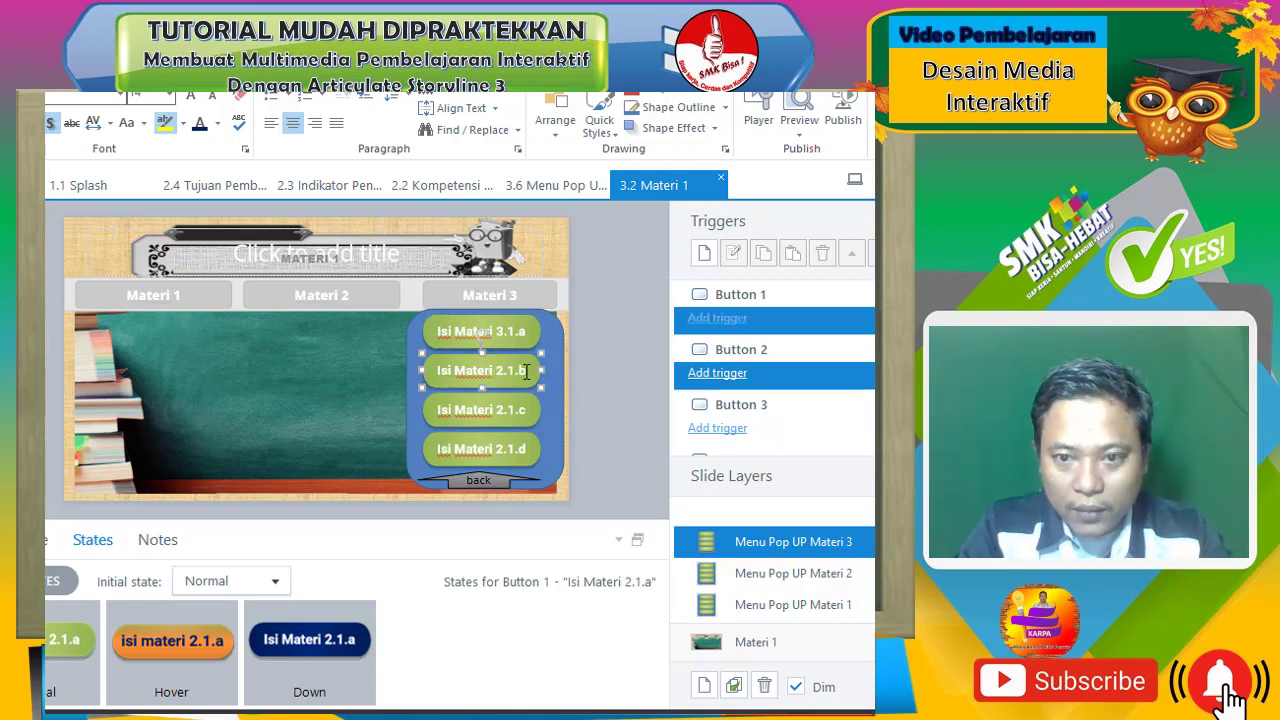
click(527, 371)
key(Left)
key(Left)
key(Left)
key(Left)
key(BackSpace)
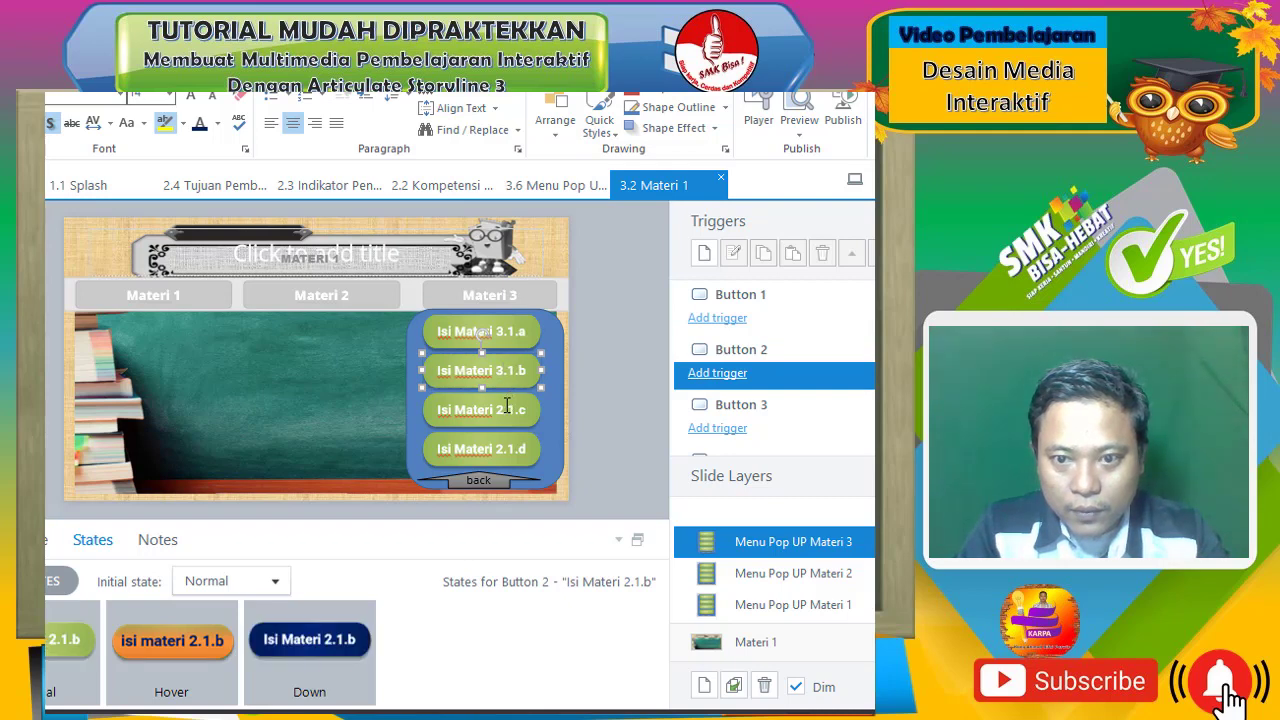
text(3)
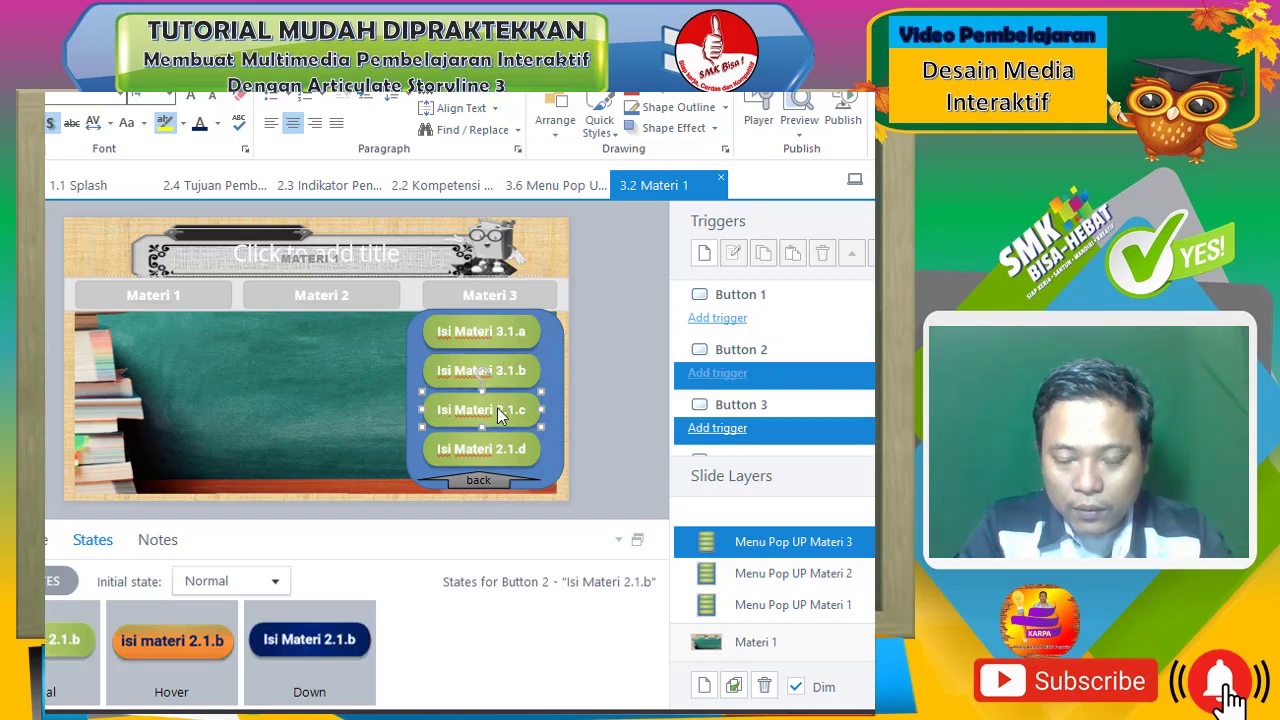
Relabel the third and fourth buttons of the Materi 3 pop-up menu as "Isi Materi 3.1.c" and "Isi Materi 3.1.d"
key(BackSpace)
text(3)
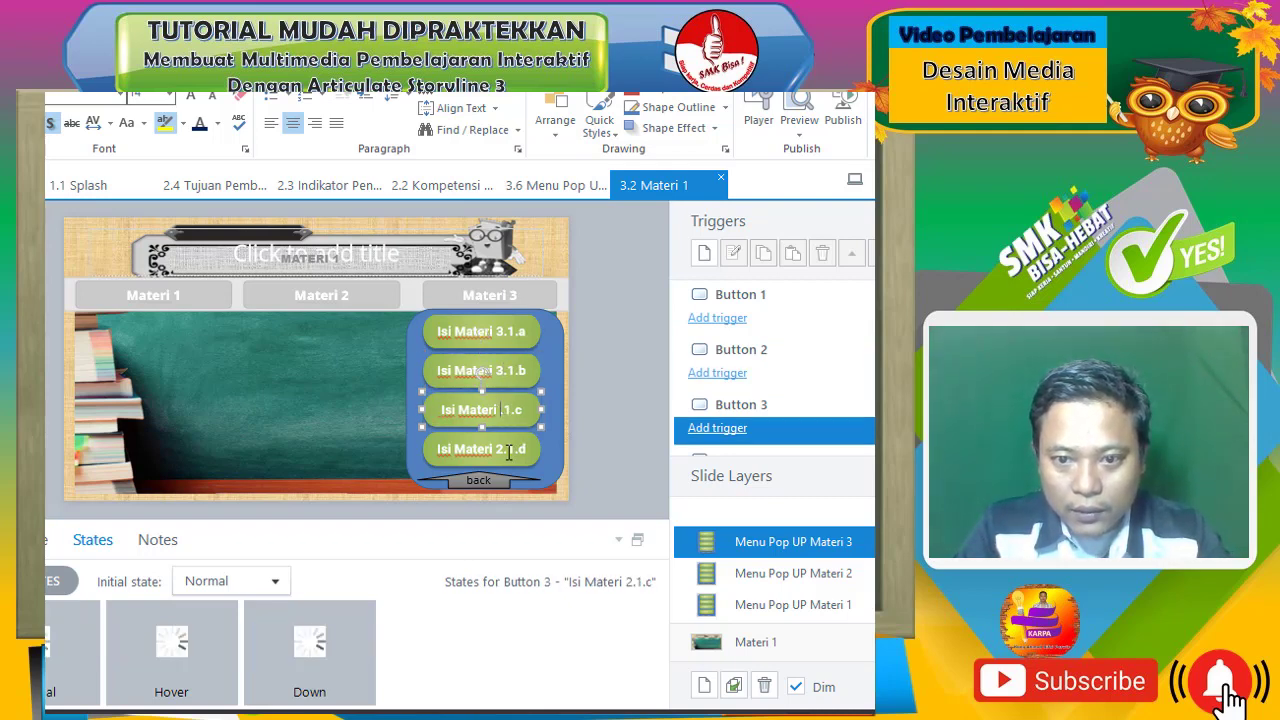
click(498, 449)
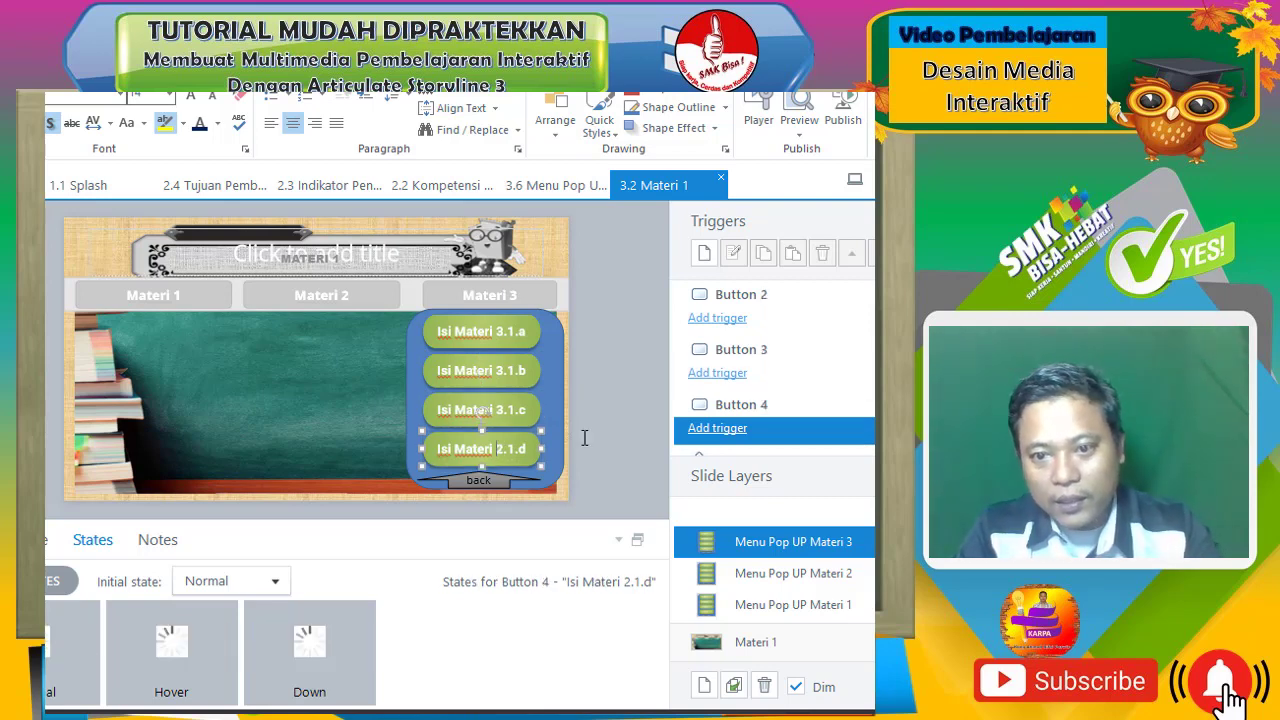
key(Delete)
text(3)
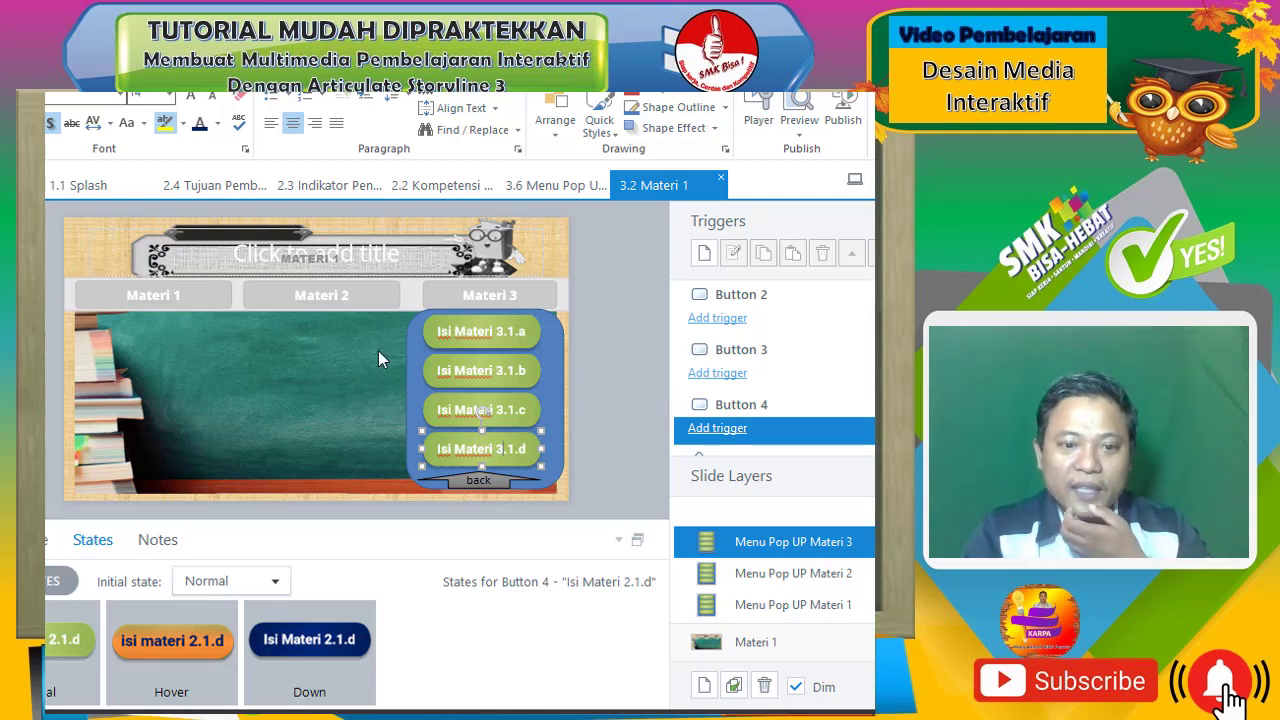
Edit the Hover state of the first Materi 3 pop-up button so its text reads "isi materi 3.1.a"
click(473, 338)
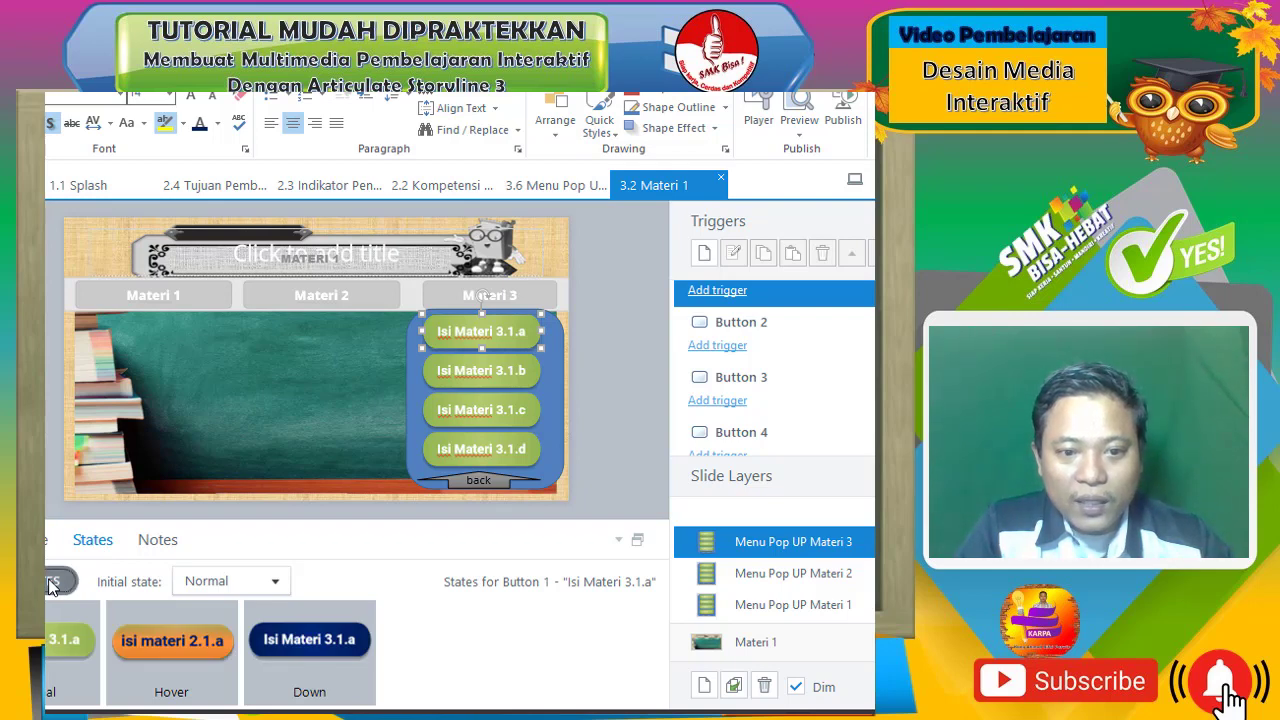
click(52, 584)
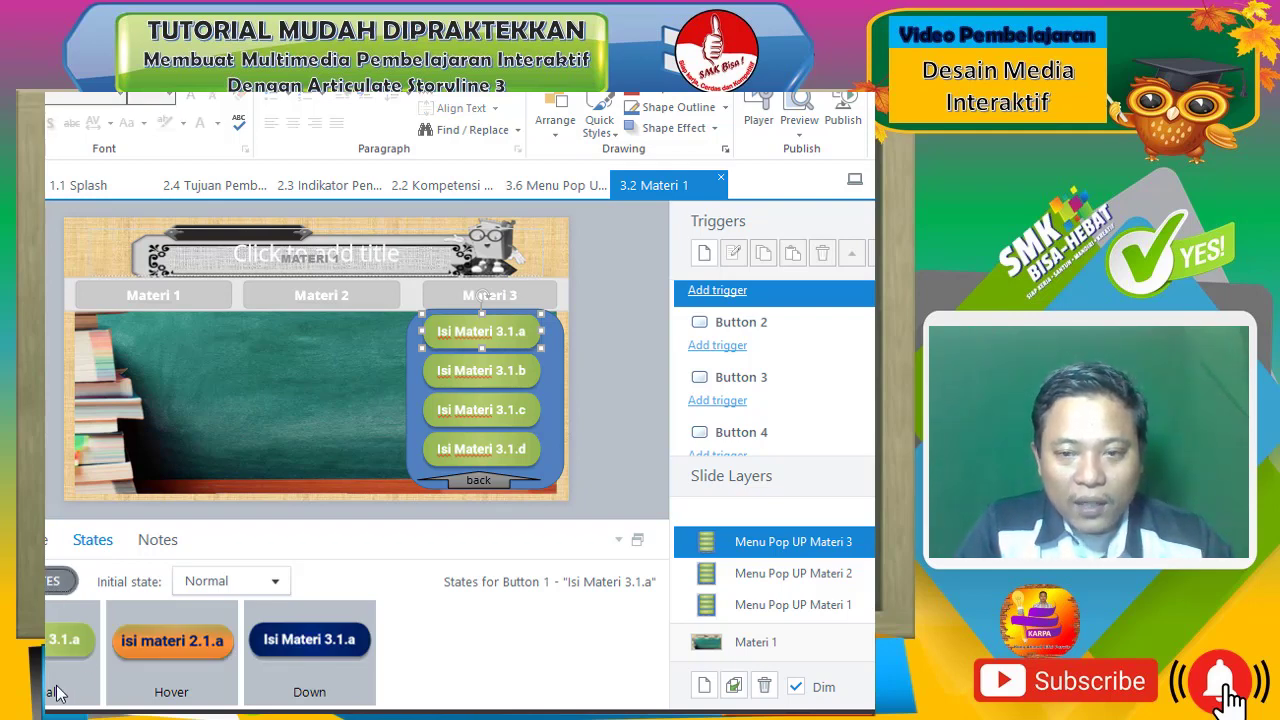
click(200, 654)
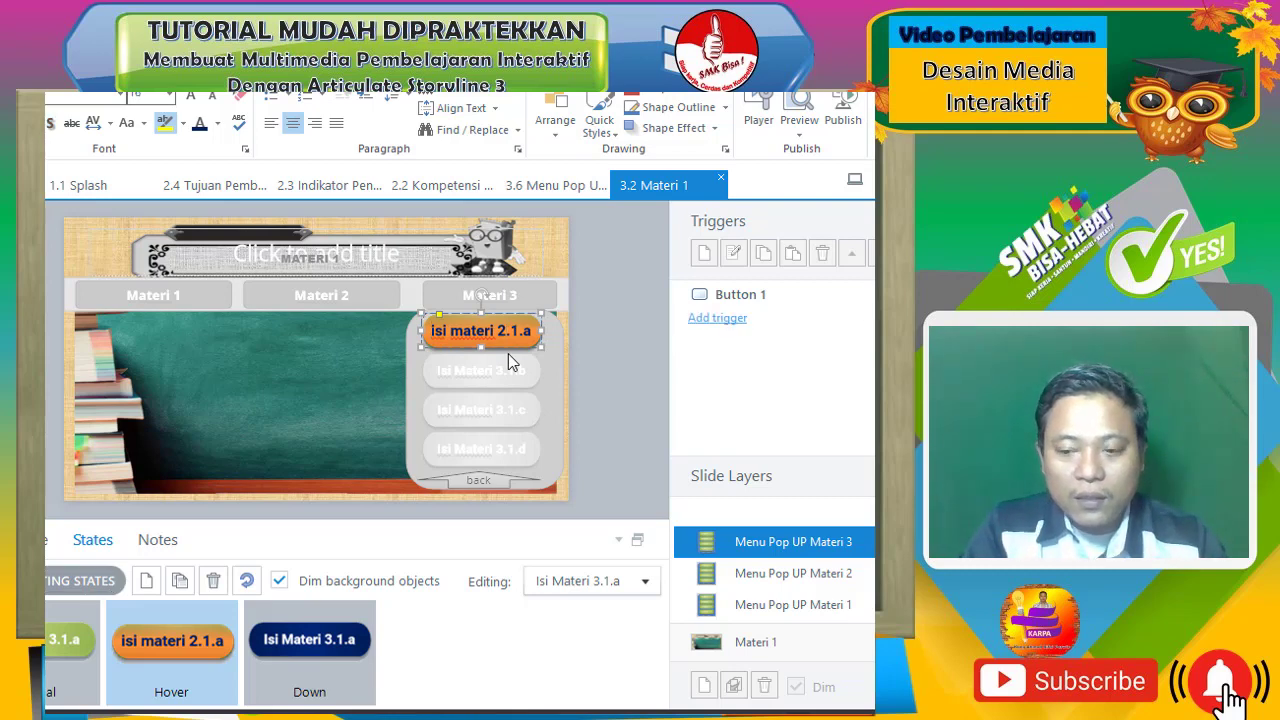
key(BackSpace)
text(3)
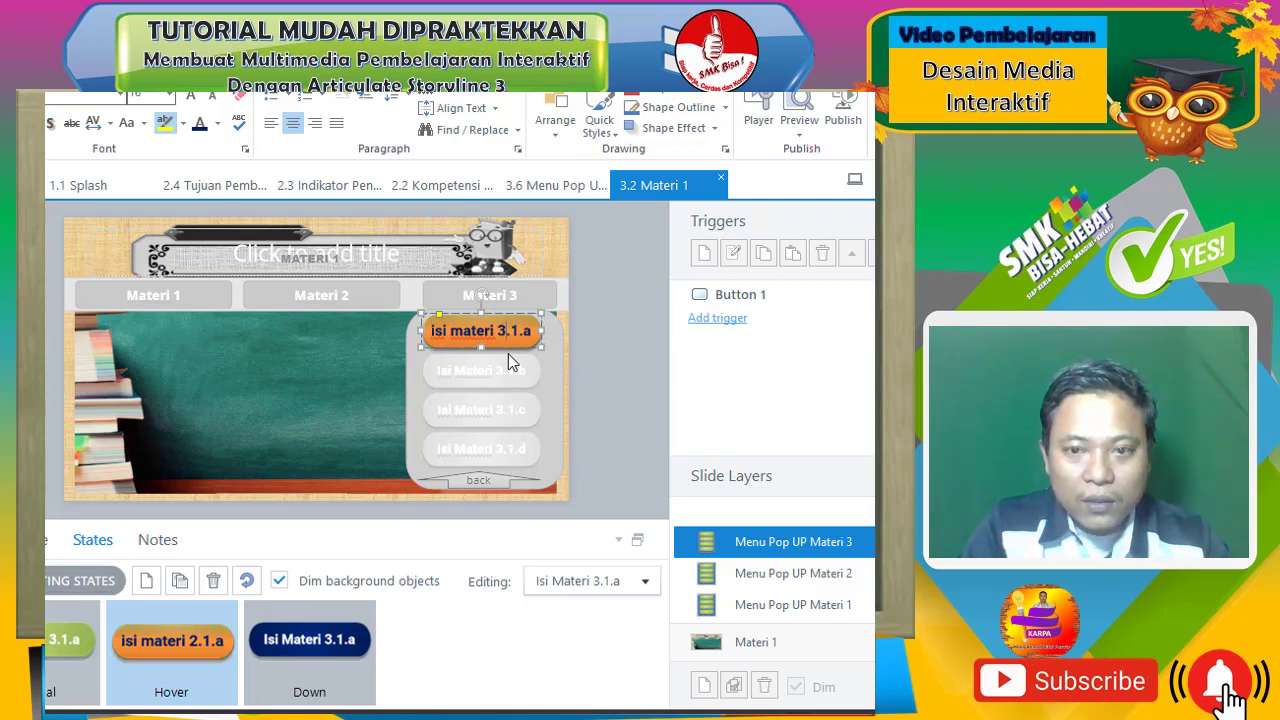
Fill the Down state of the Isi Materi 3.1.a button with light blue and finish editing its states
click(343, 659)
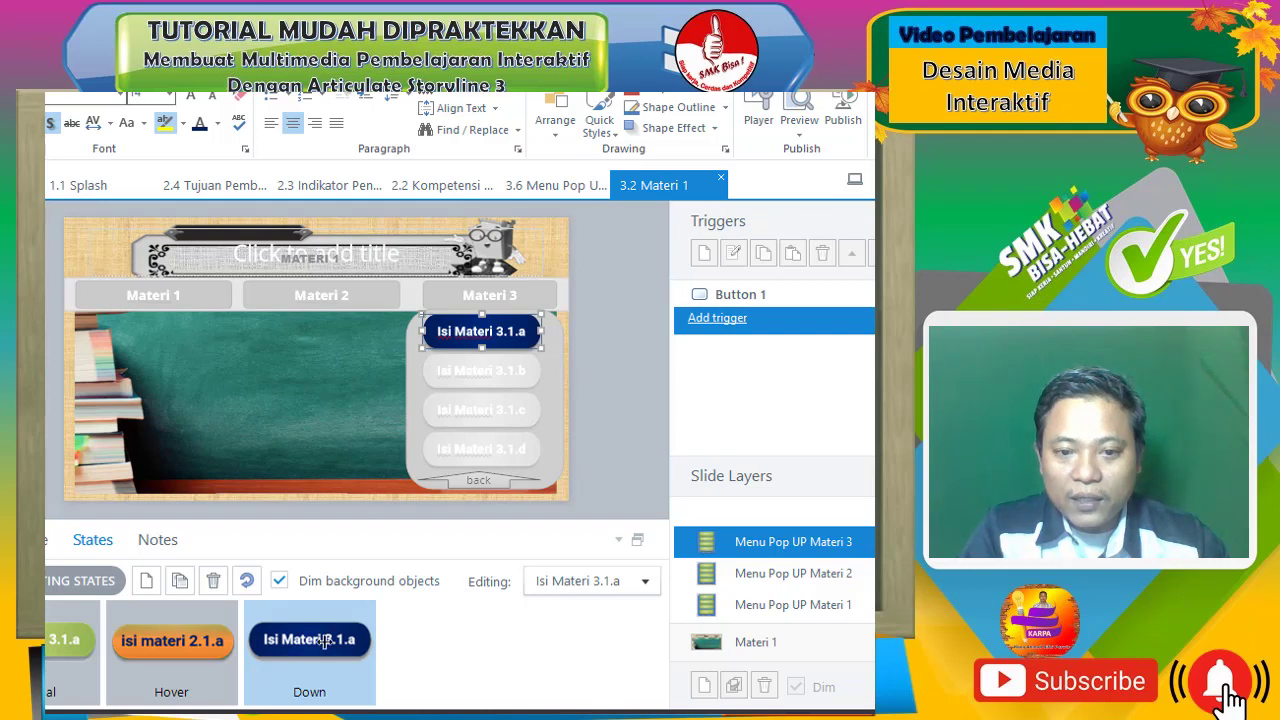
click(698, 97)
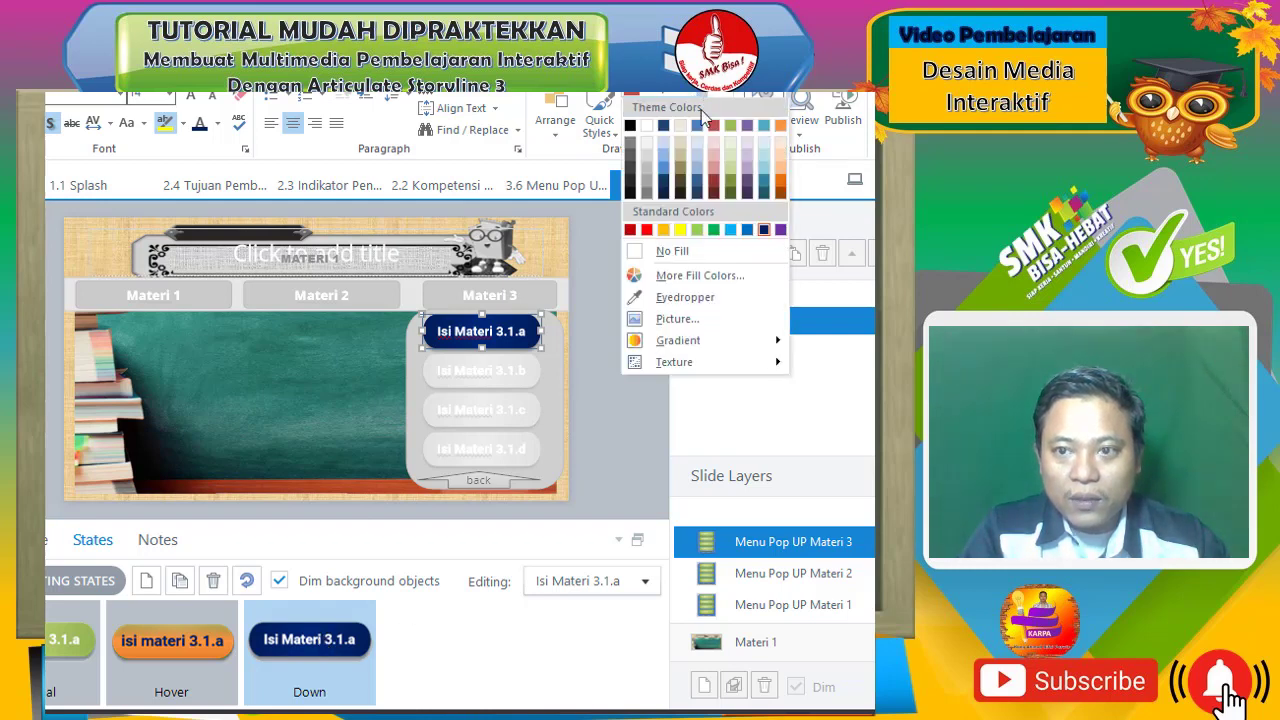
click(731, 230)
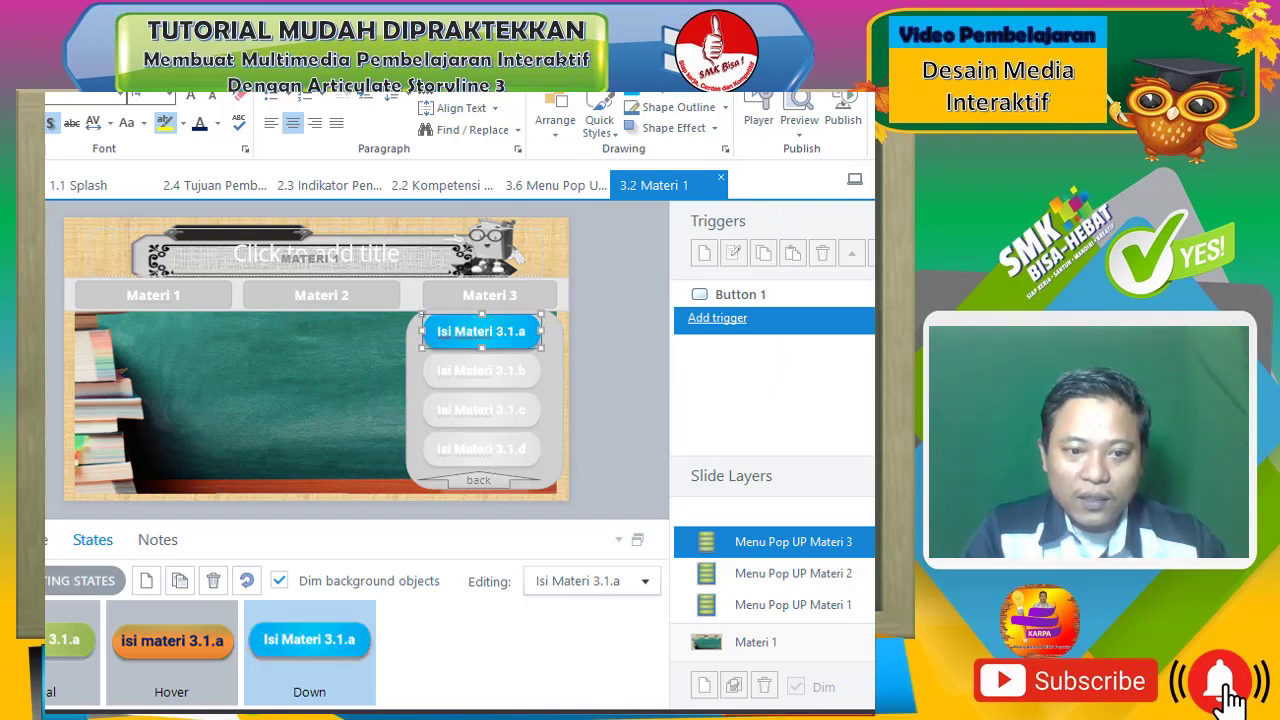
click(72, 580)
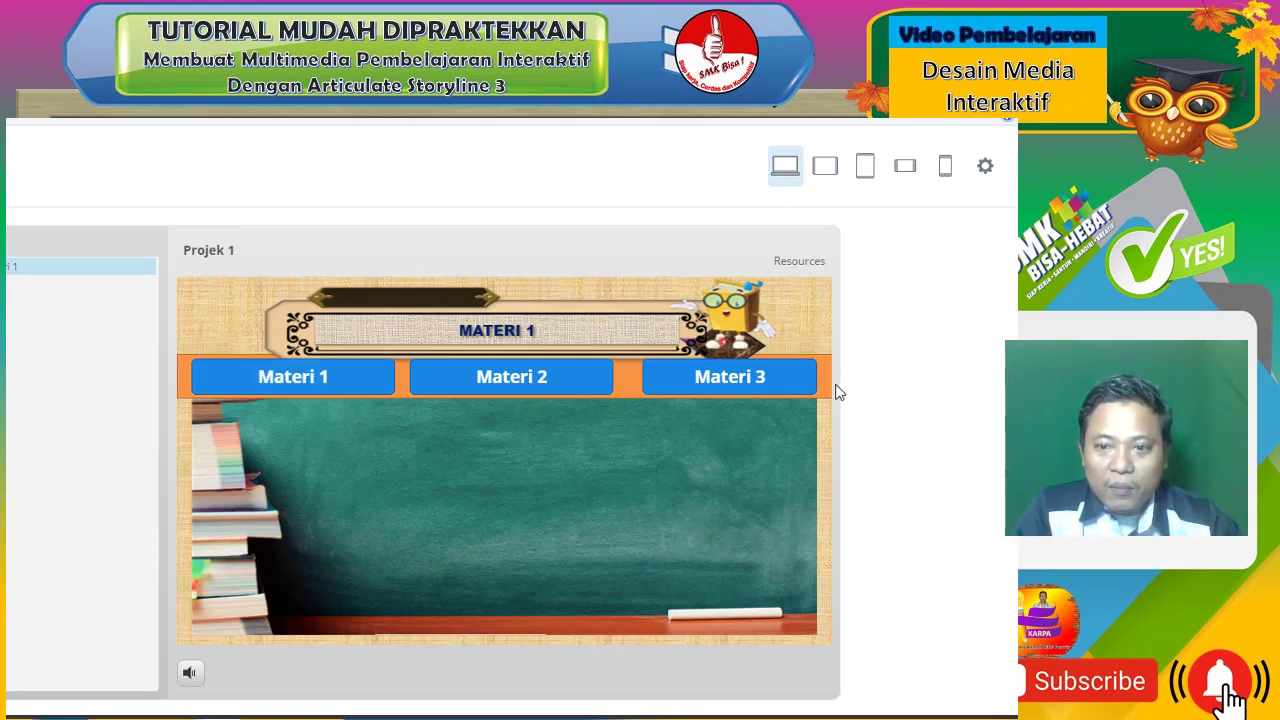
Test the Materi 1 and Materi 2 pop-up menus in the slide preview by switching between them
click(356, 375)
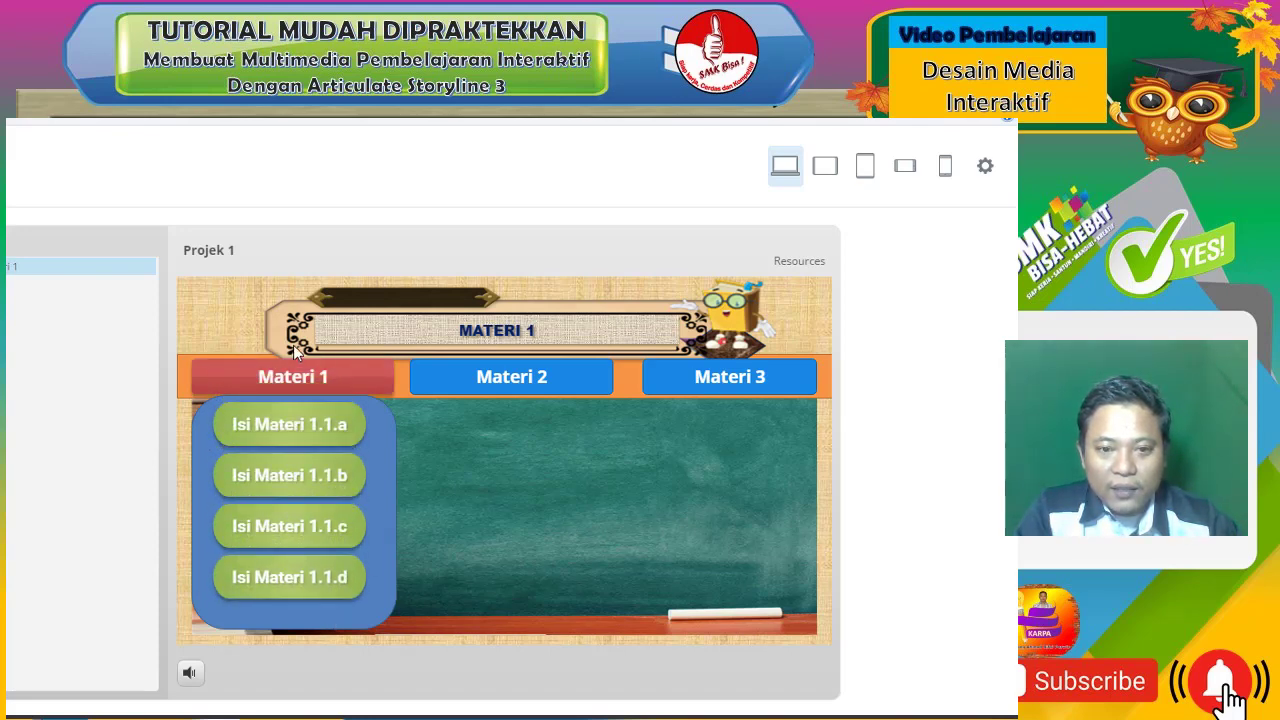
click(519, 378)
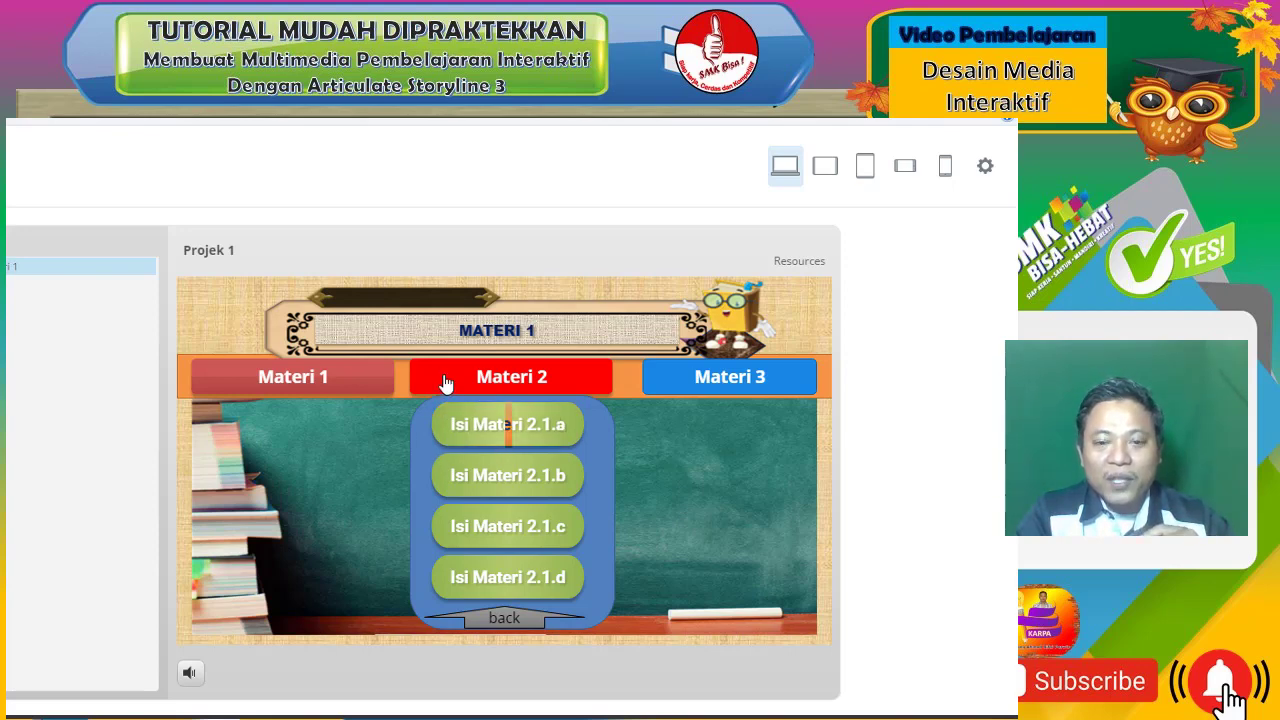
click(297, 384)
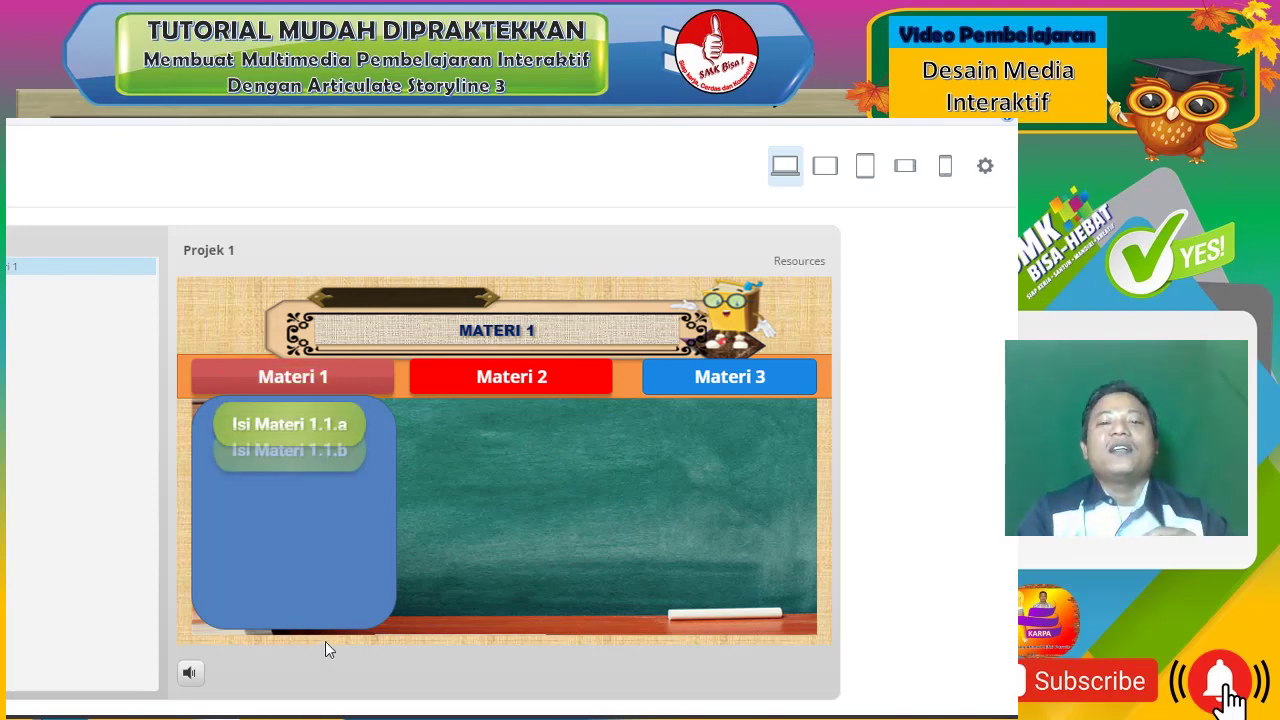
click(543, 390)
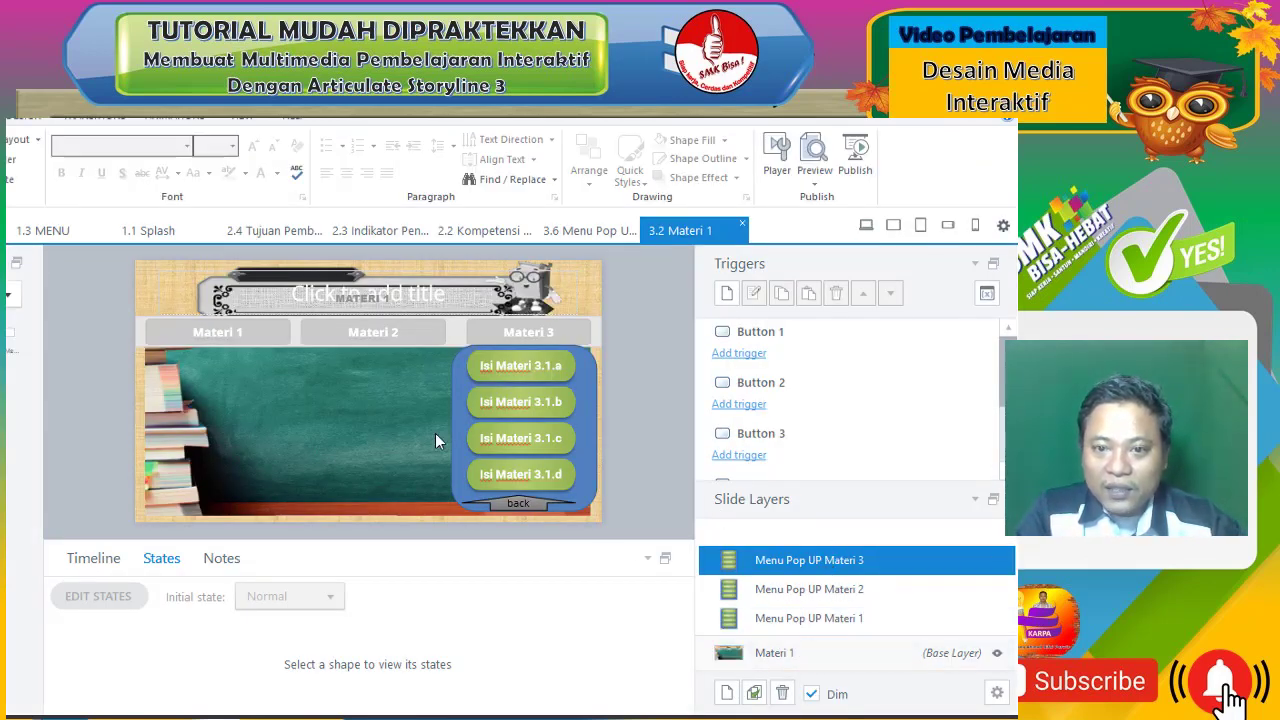
Return to the Materi 1 base layer and select its Materi 3 button
click(723, 655)
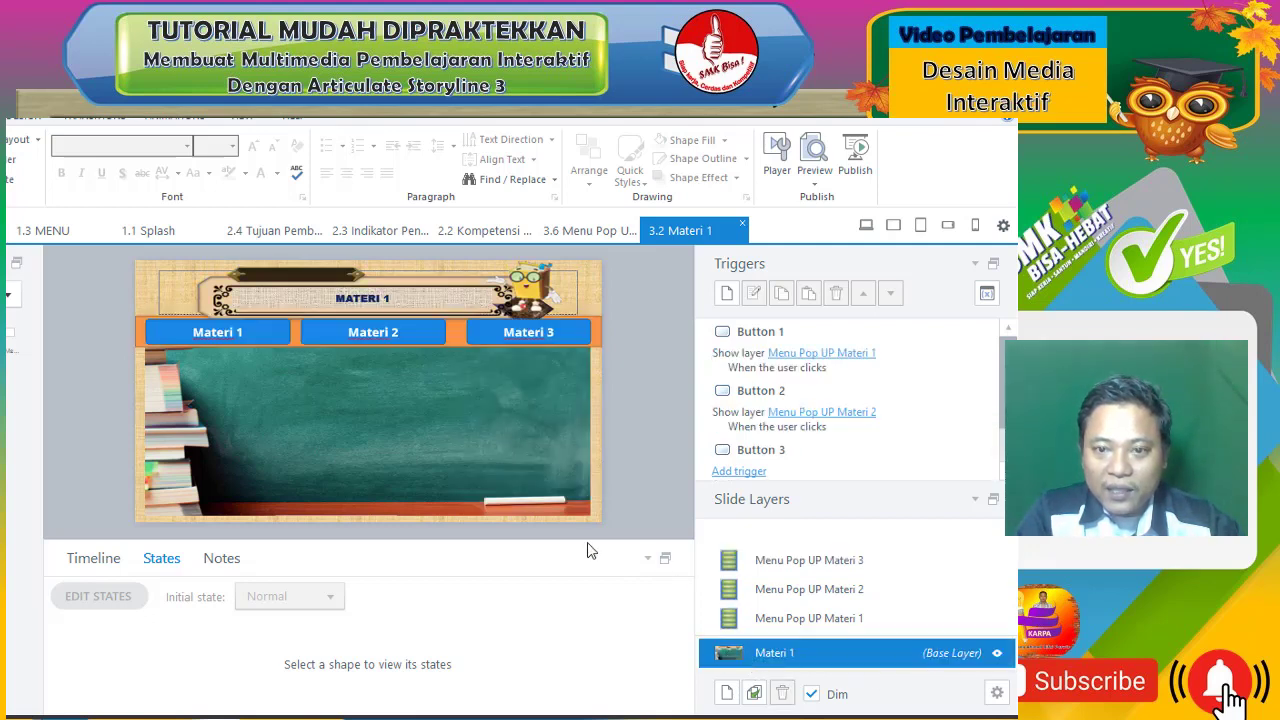
click(570, 335)
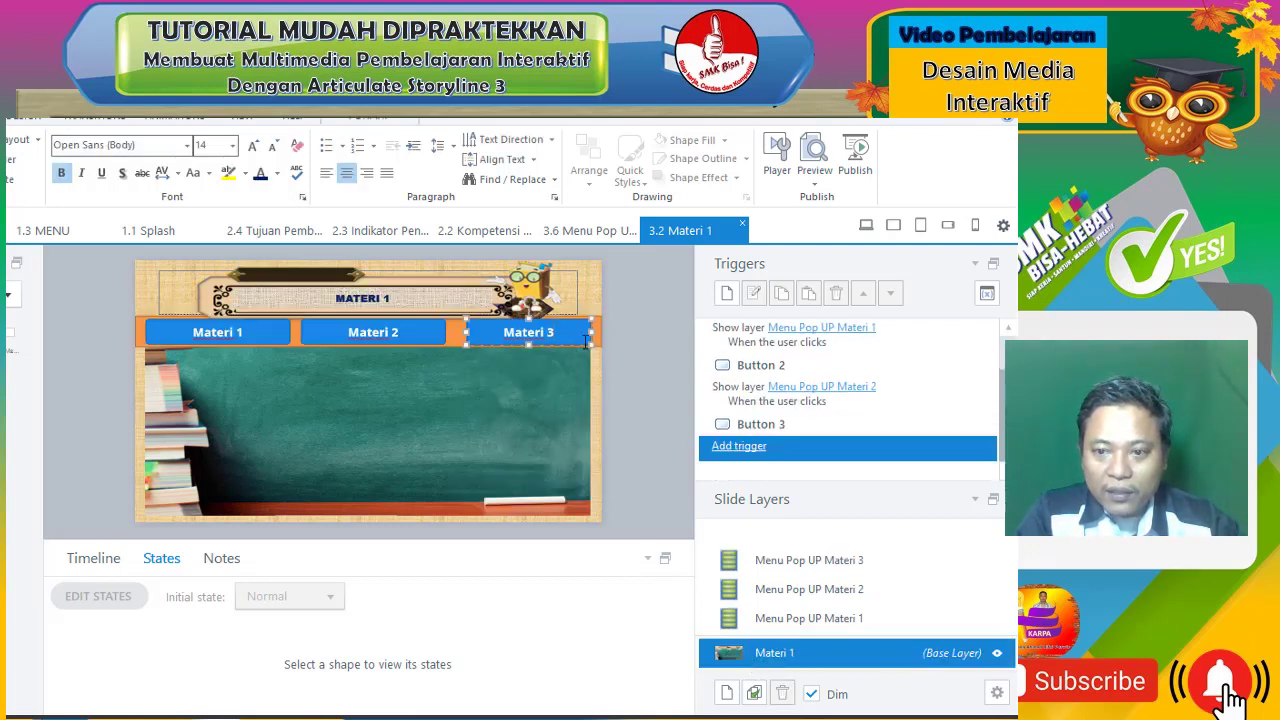